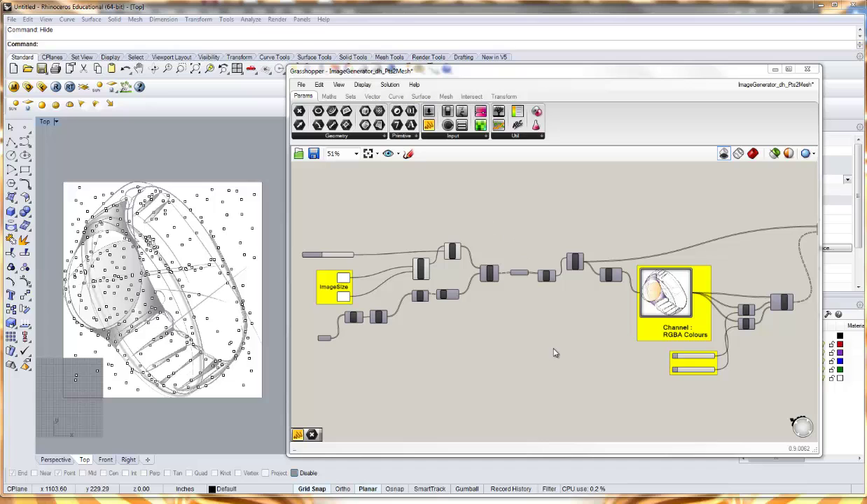
Switch from Grasshopper to Chrome and view the Triangulate Pics gallery page on grasshopper3d
right_click(491, 333)
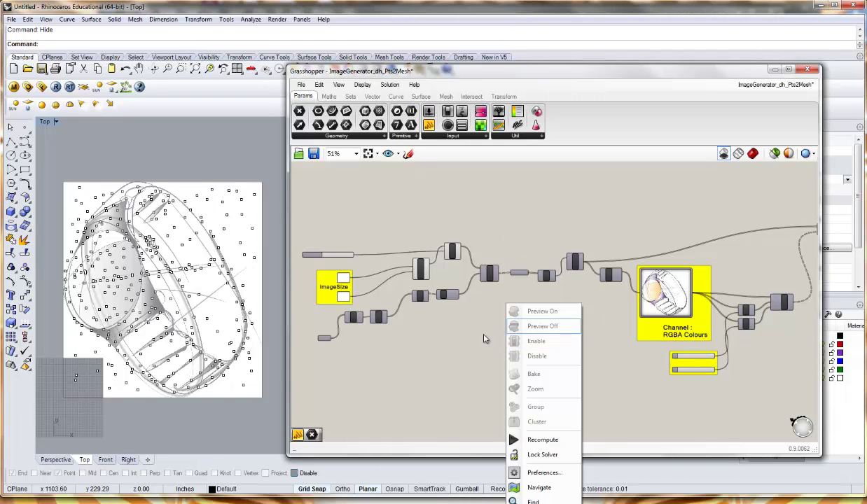
left_click(459, 342)
scroll(458, 341, "down", 3)
scroll(470, 327, "up", 3)
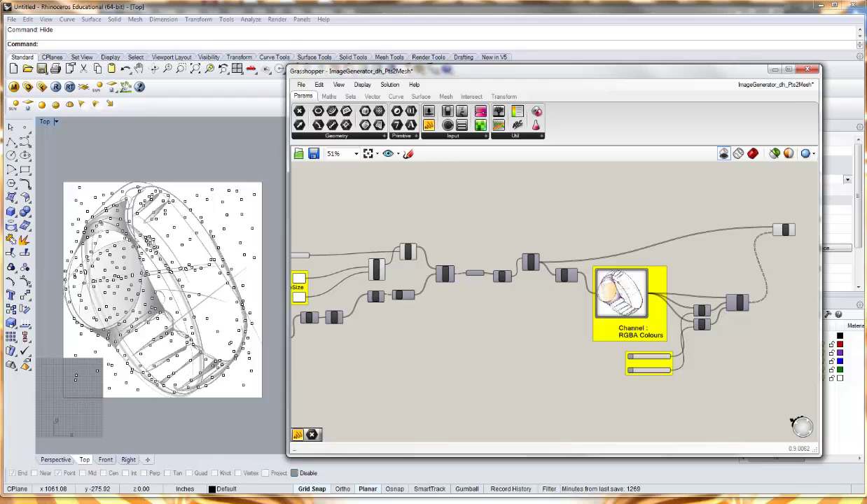
key("alt+Tab")
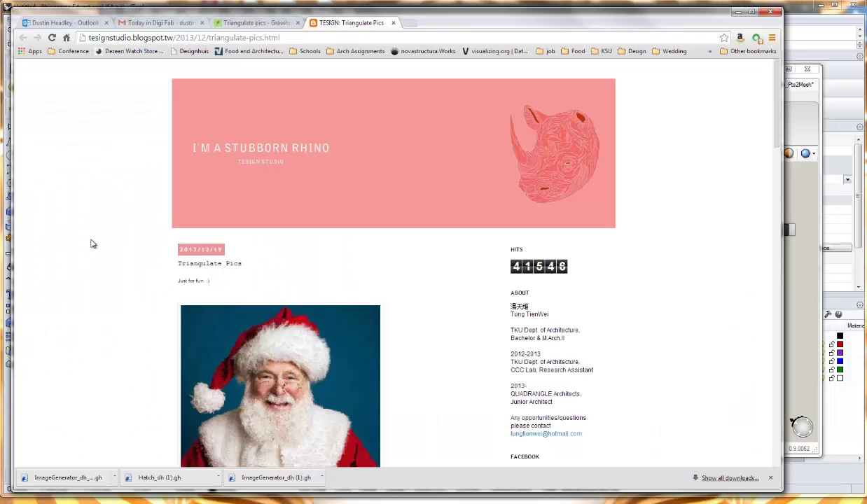
left_click(246, 23)
scroll(216, 185, "up", 5)
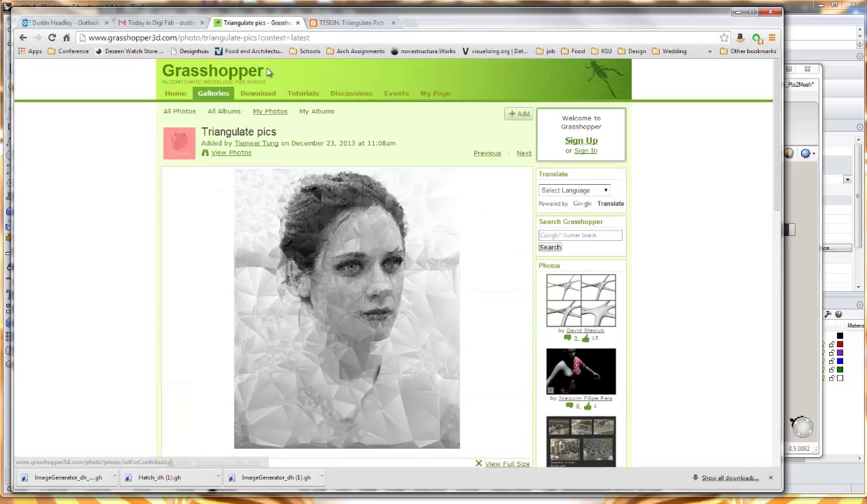
Go back to the TESIGN Triangulate Pics blog post and enlarge its Grasshopper definition image
left_click(355, 24)
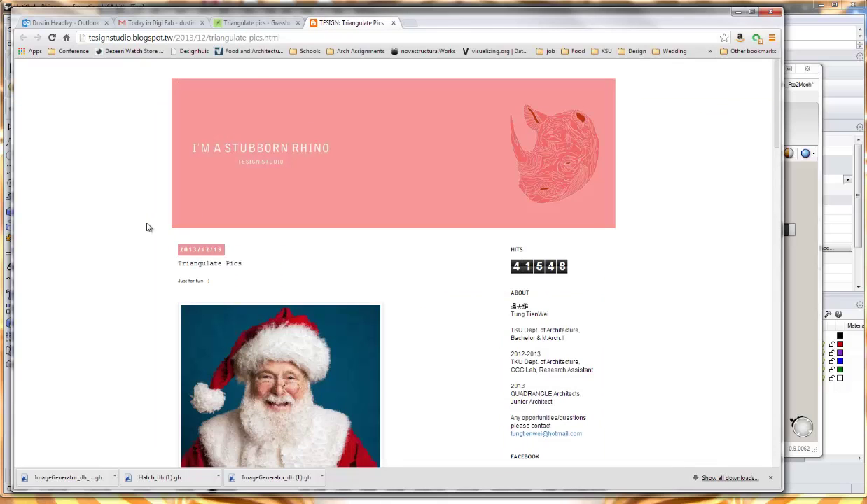
scroll(202, 154, "down", 2)
scroll(411, 283, "down", 12)
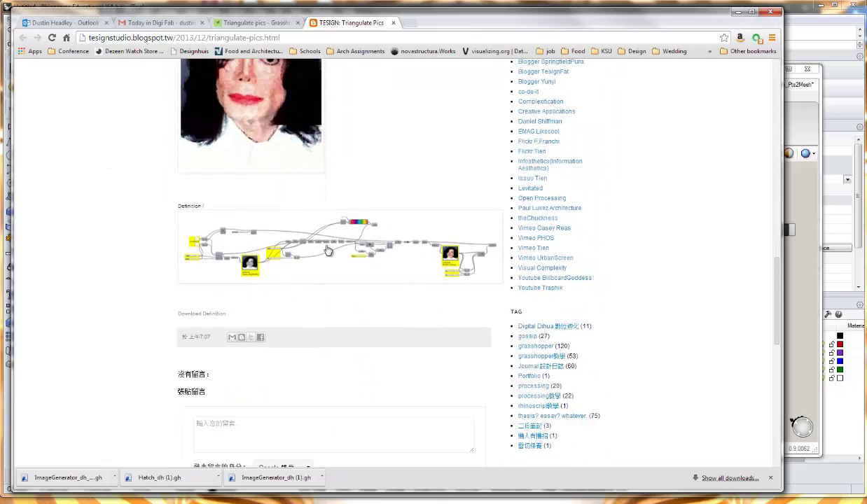
left_click(319, 243)
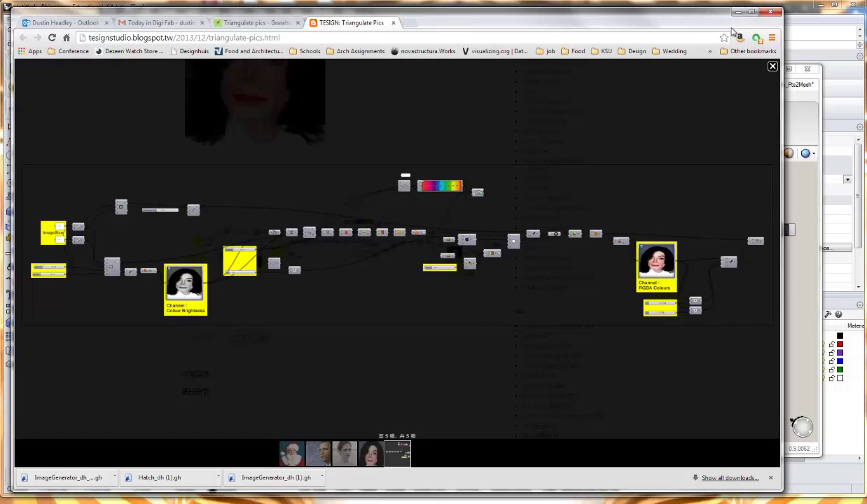
Bring the Grasshopper editor back and pan the definition left and right on the canvas
left_click(806, 122)
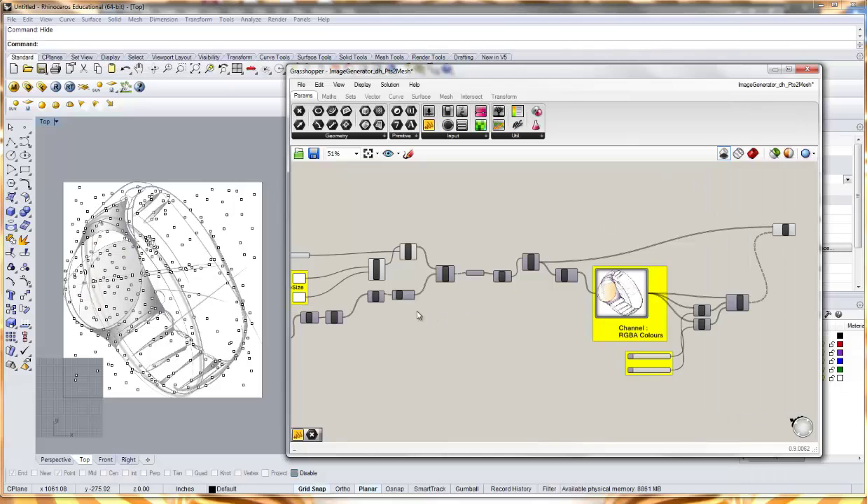
right_click_drag(453, 365, 527, 361)
scroll(464, 333, "up", 2)
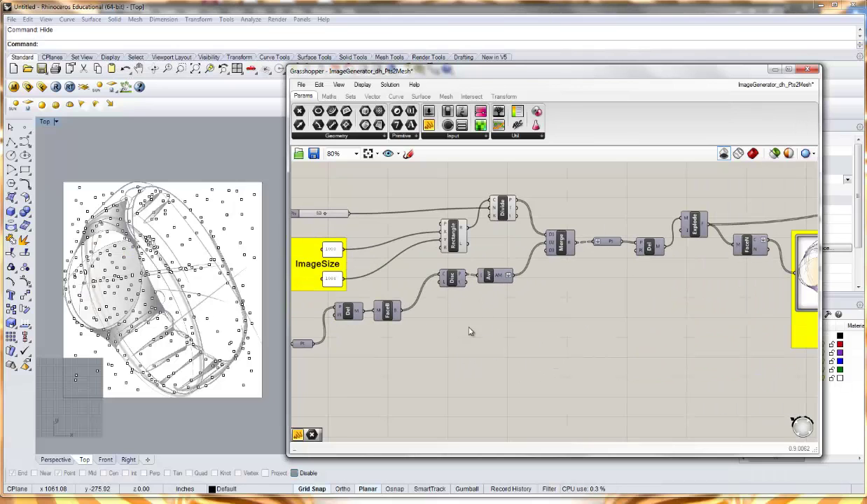
scroll(553, 324, "down", 2)
right_click_drag(567, 324, 499, 314)
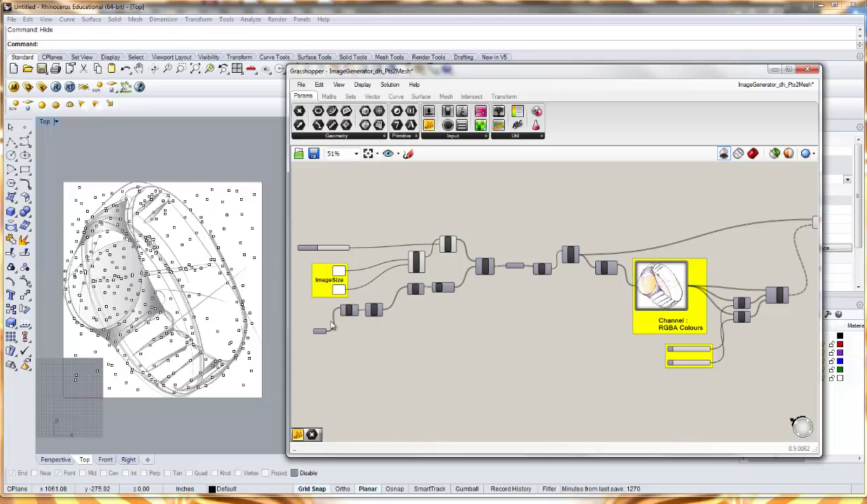
right_click_drag(453, 309, 544, 322)
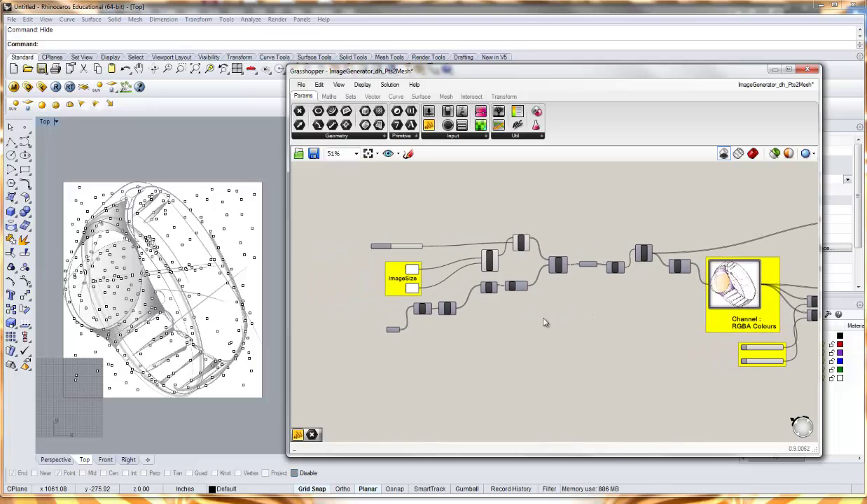
right_click(545, 322)
left_click(502, 313)
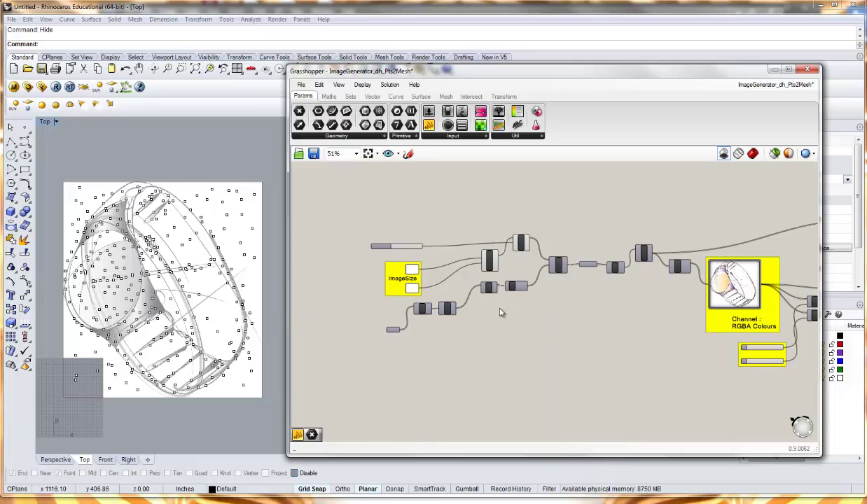
left_click(753, 153)
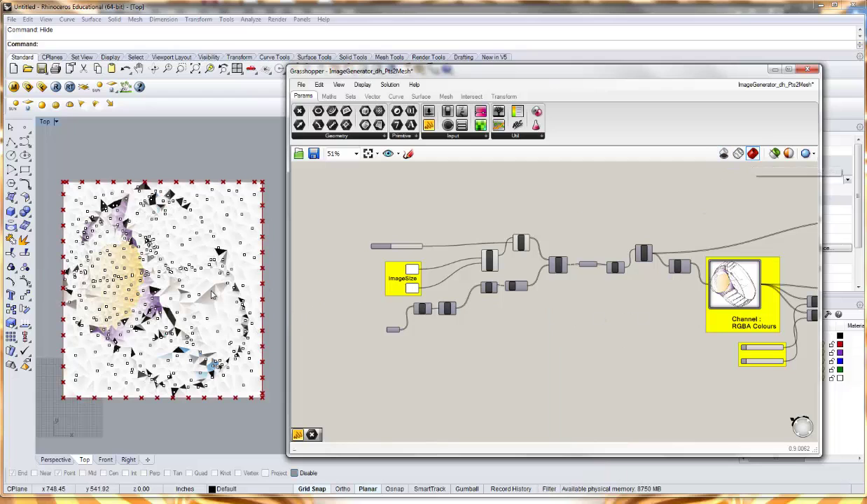
scroll(133, 280, "up", 5)
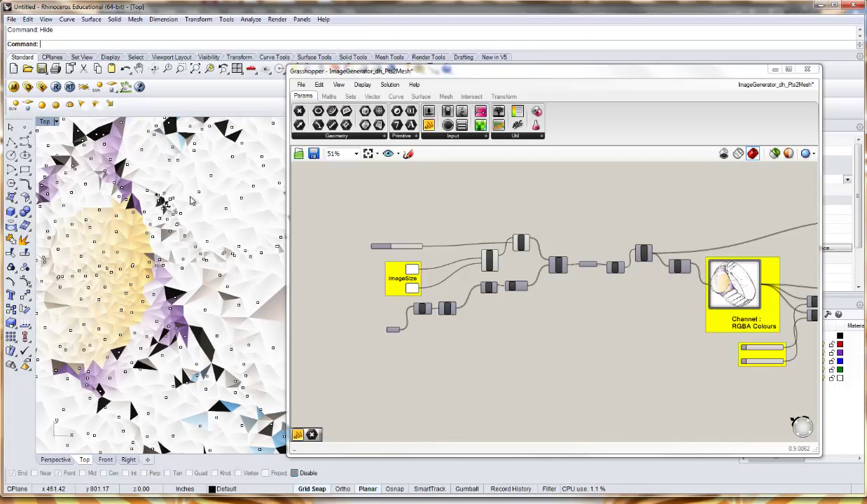
scroll(196, 328, "down", 2)
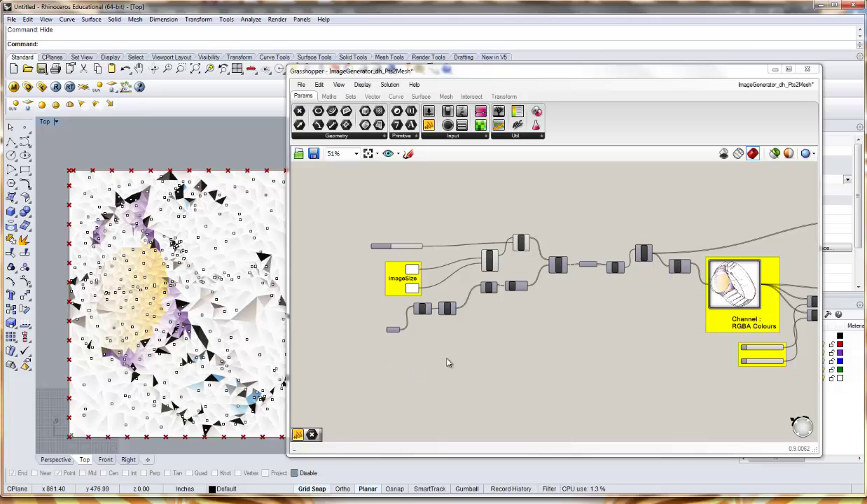
scroll(459, 331, "up", 3)
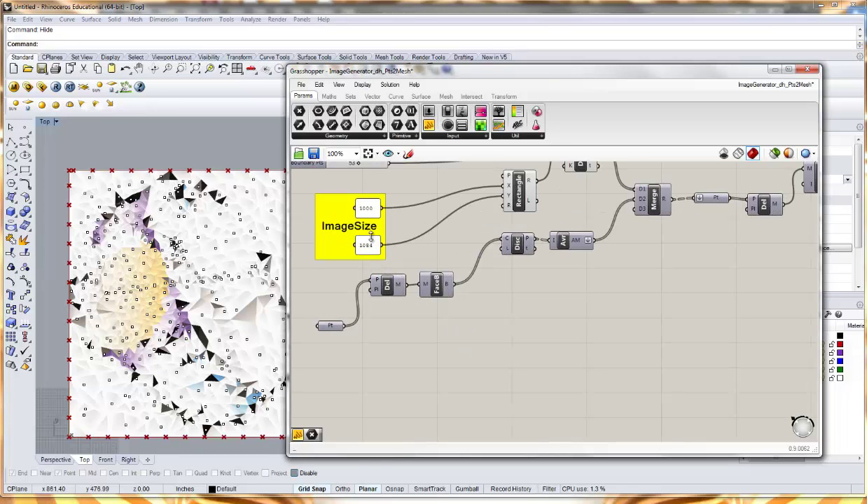
right_click_drag(372, 238, 460, 300)
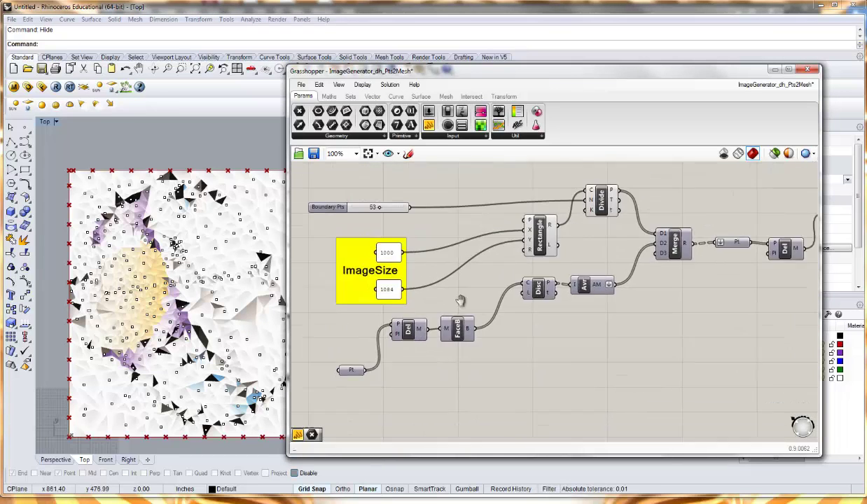
scroll(401, 273, "down", 4)
double_click(658, 279)
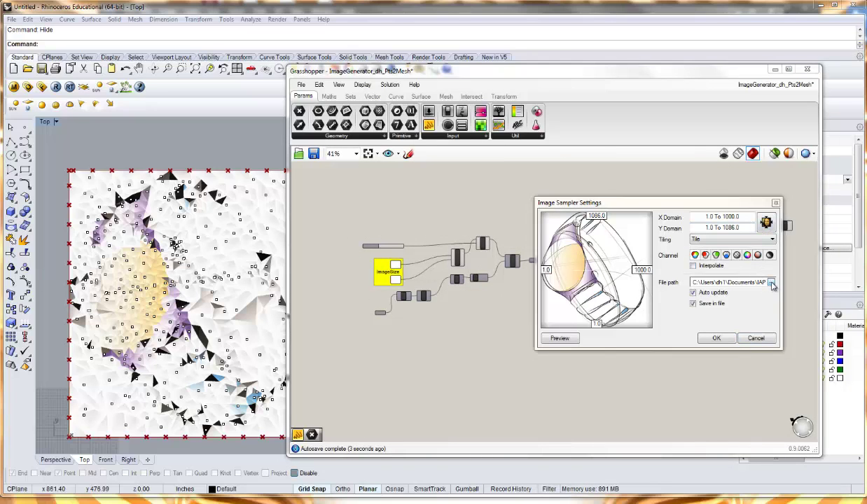
left_click(770, 283)
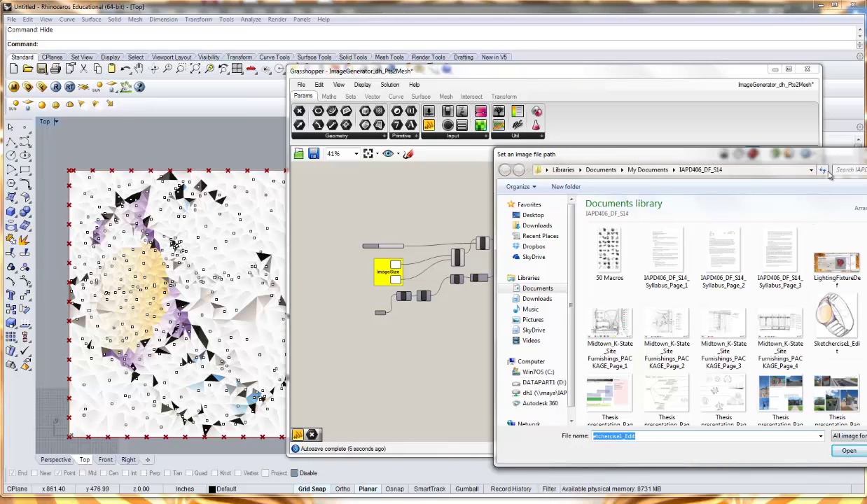
left_click_drag(805, 154, 681, 147)
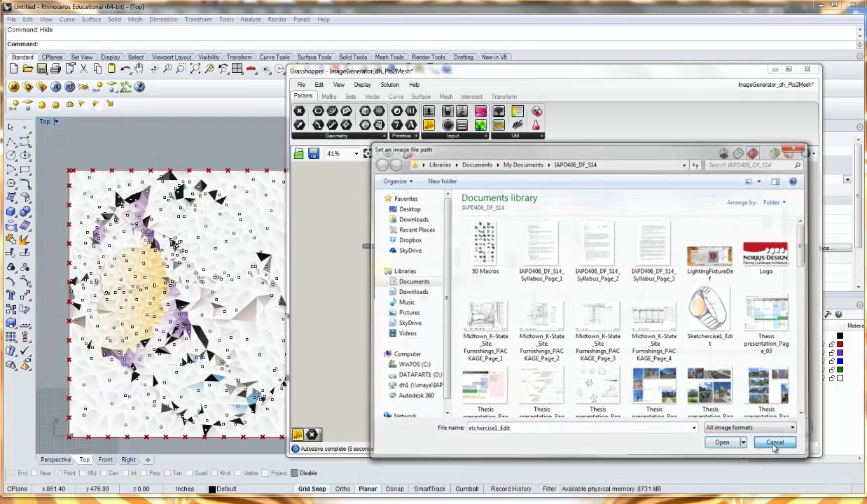
left_click(776, 444)
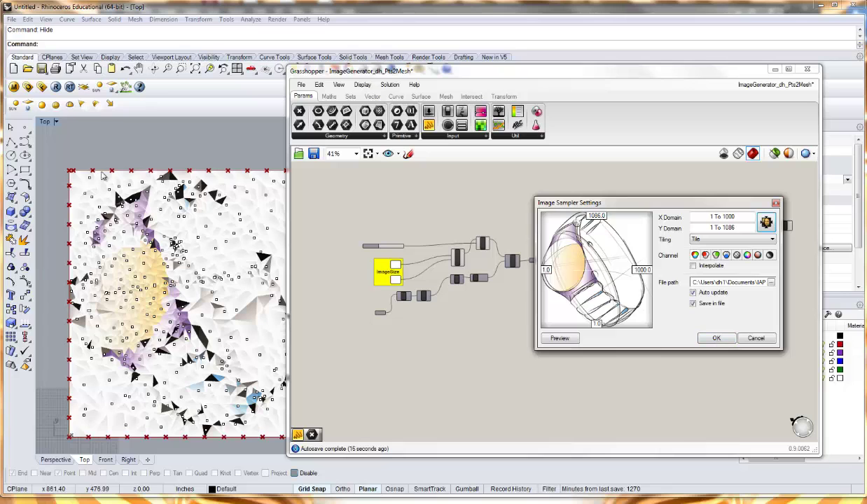
left_click(716, 339)
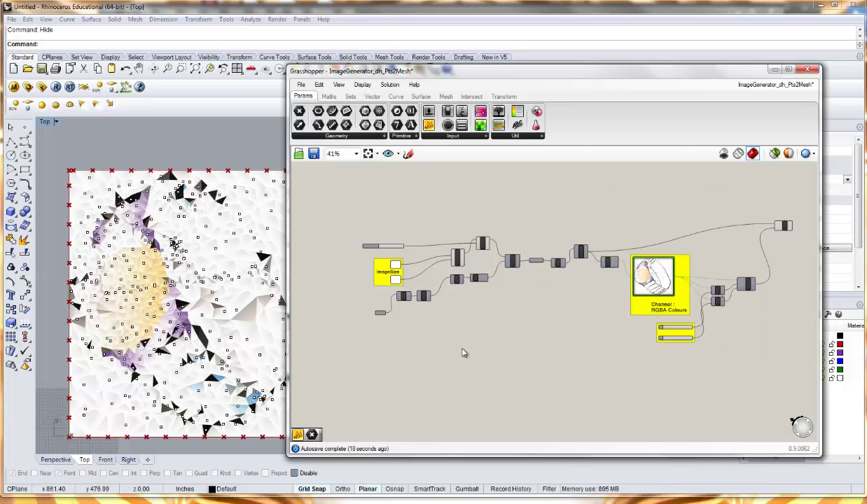
Select the Rectangle, Boundary Pts slider and Divide component, then drag Boundary Pts to 64
scroll(463, 324, "up", 5)
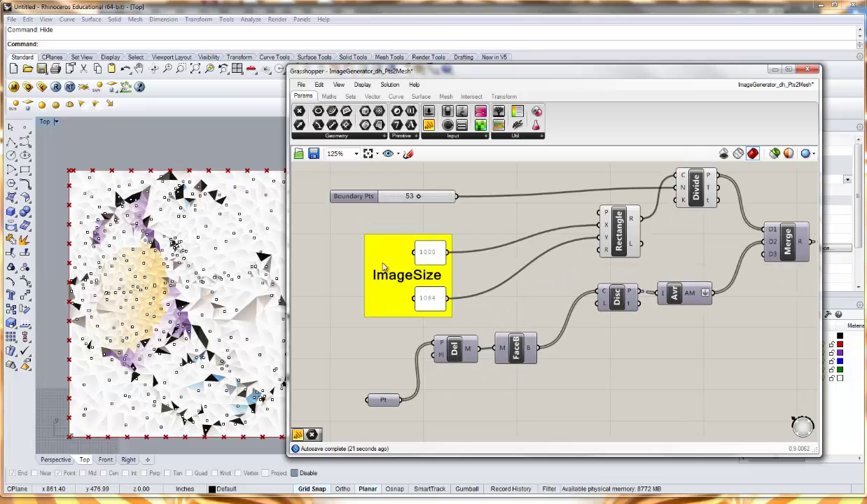
left_click(609, 227)
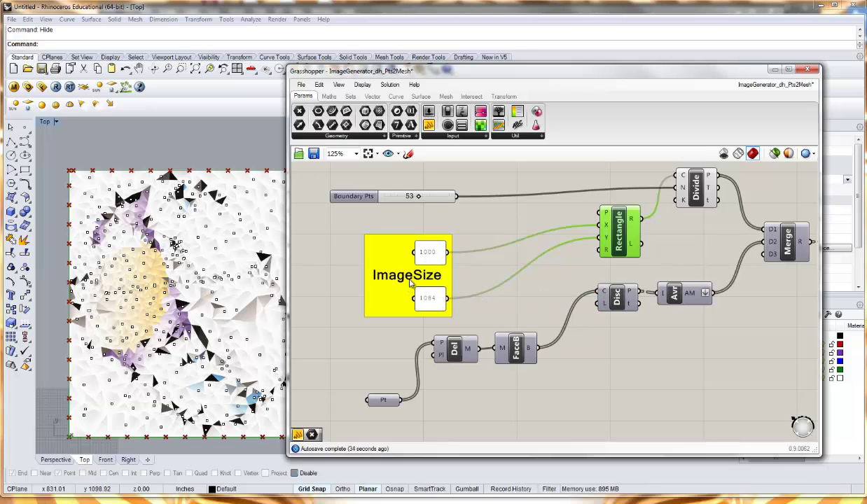
right_click_drag(520, 302, 538, 294)
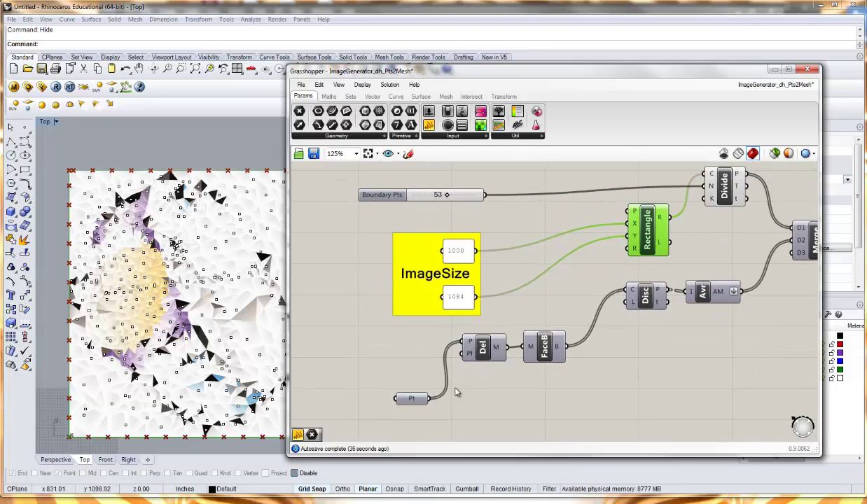
left_click(419, 196)
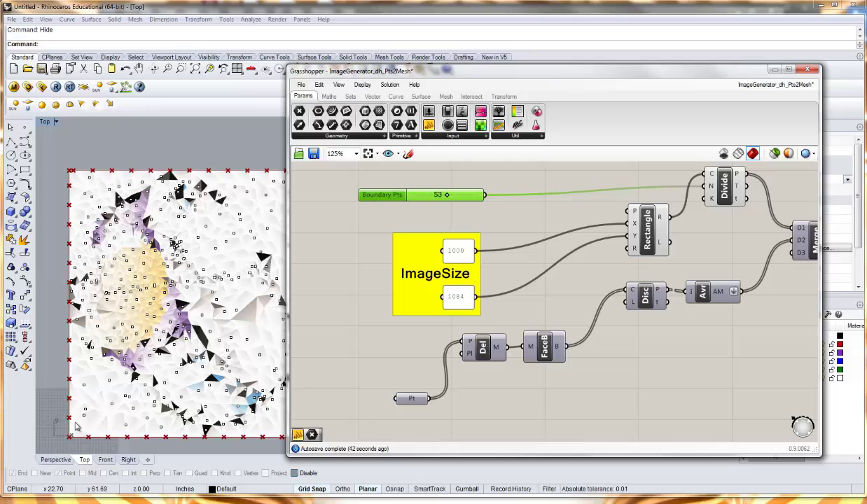
left_click(729, 184)
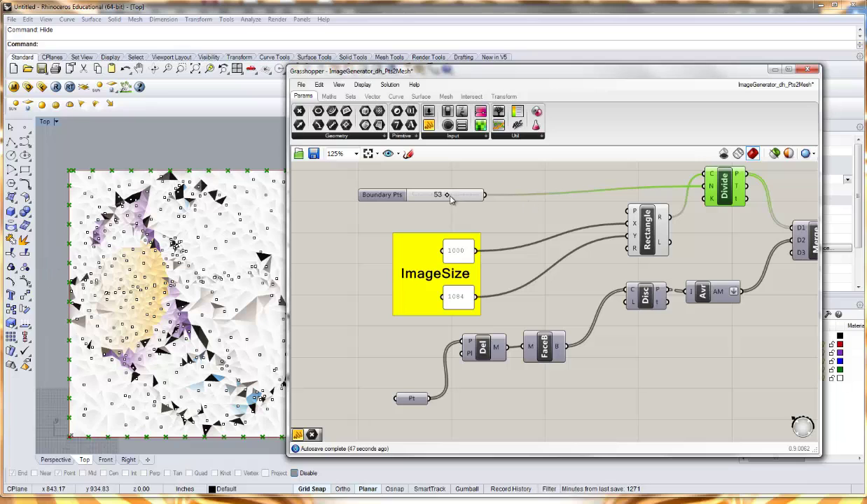
left_click_drag(448, 195, 400, 200)
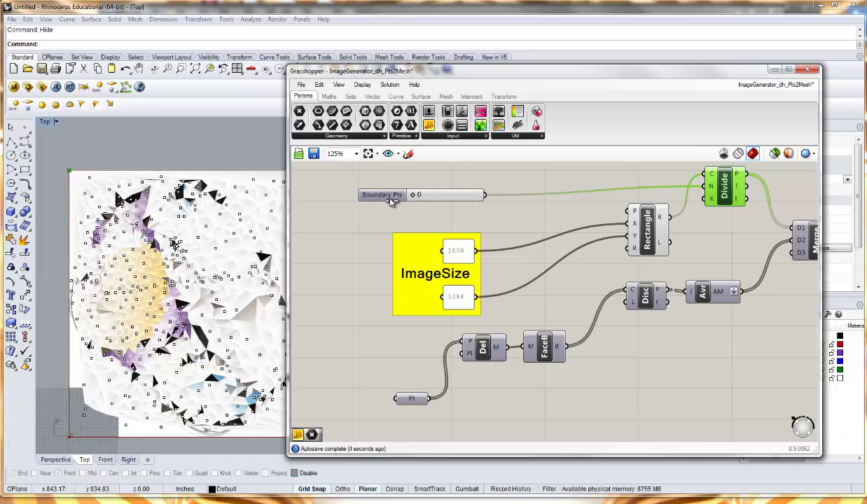
left_click_drag(399, 201, 460, 200)
Set Boundary Pts to 69 and delete the old Pt parameter feeding Delaunay
left_click(599, 302)
right_click_drag(600, 302, 571, 305)
left_click(376, 388)
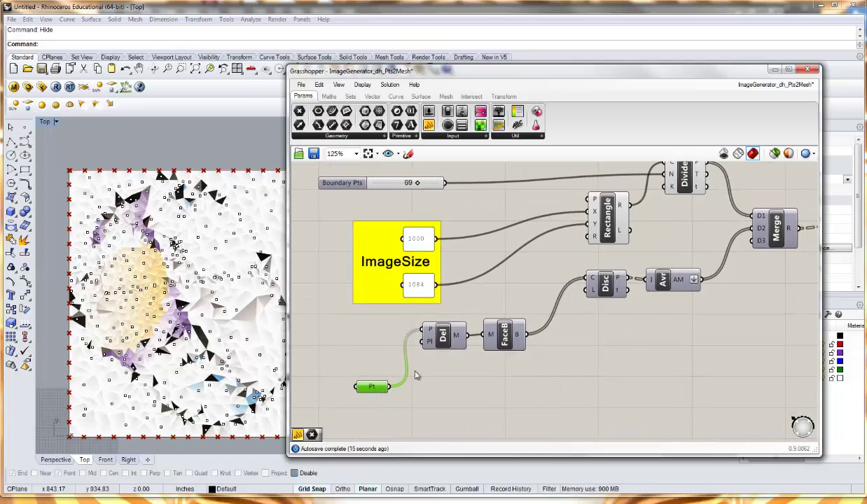
key("Delete")
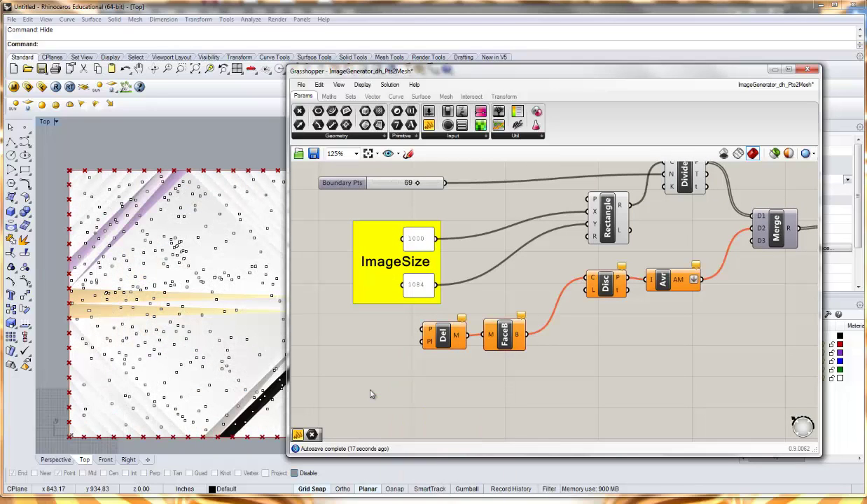
Place a new, unconnected Point parameter on the canvas via the 'poi' search
right_click(375, 392)
left_click(337, 387)
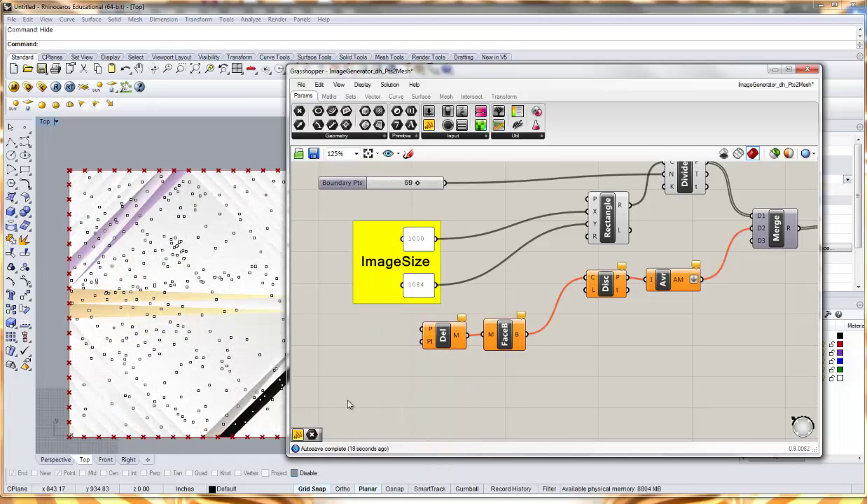
double_click(369, 352)
type("p")
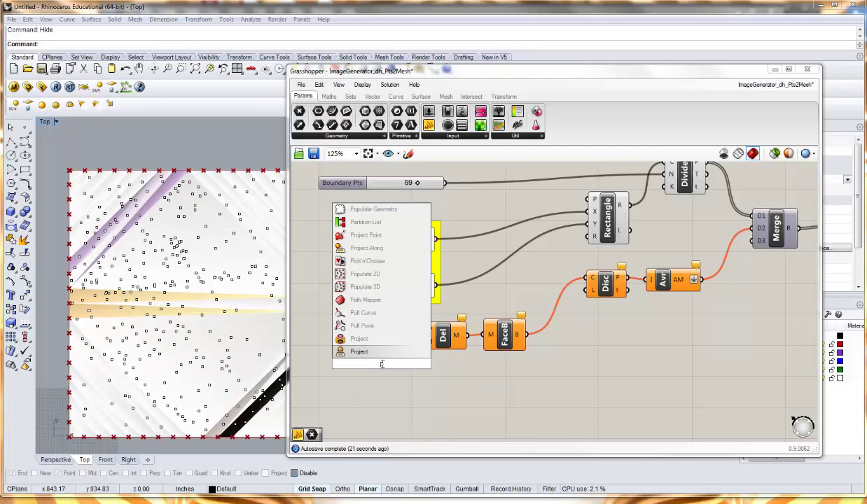
type("oi")
left_click(403, 314)
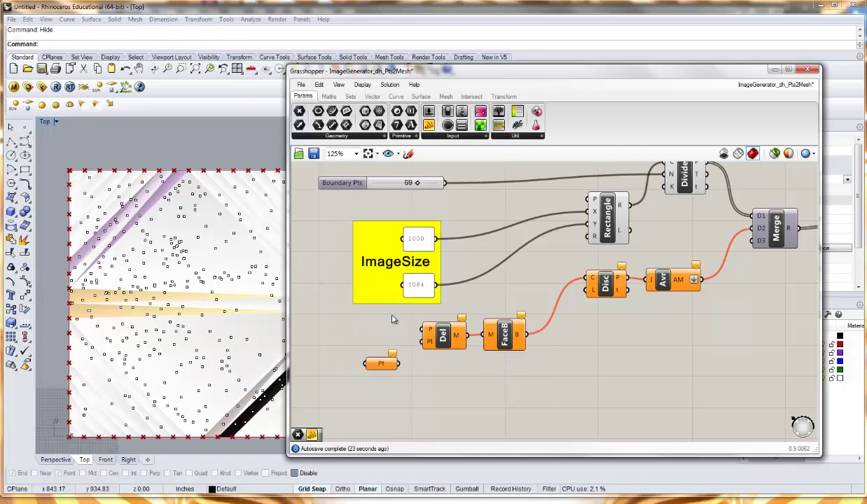
left_click_drag(388, 369, 380, 381)
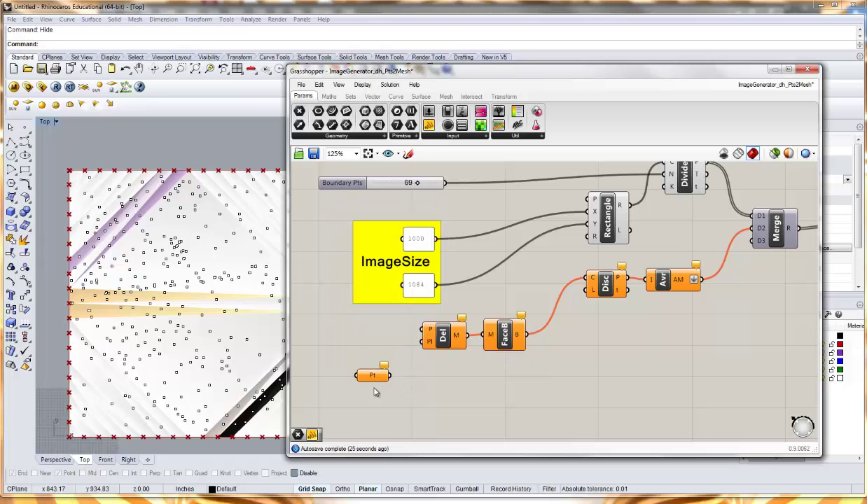
scroll(418, 386, "down", 3)
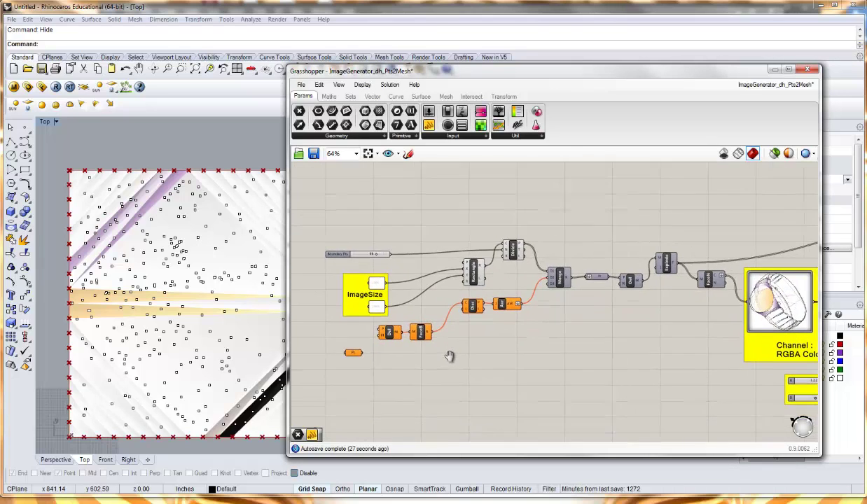
scroll(384, 340, "up", 4)
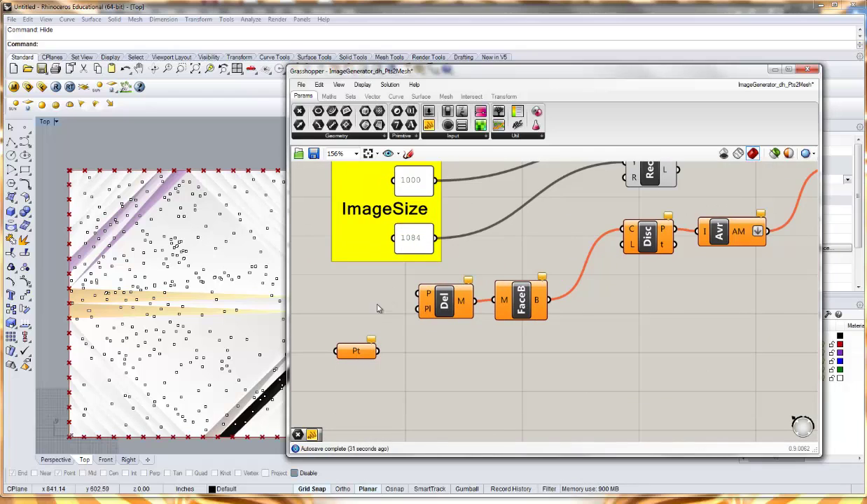
scroll(564, 365, "down", 3)
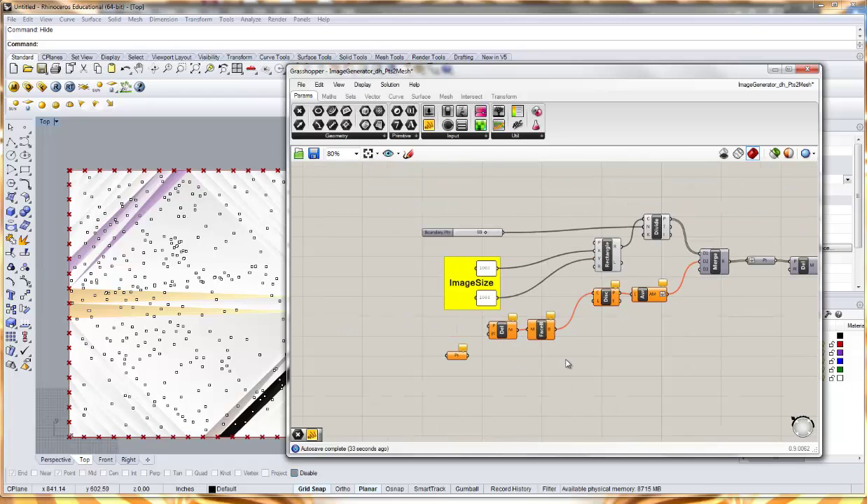
right_click_drag(567, 362, 427, 354)
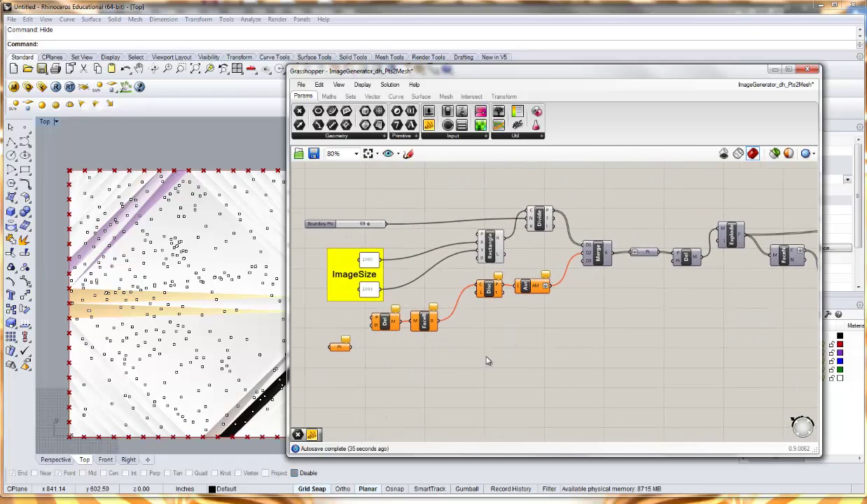
scroll(488, 361, "down", 2)
right_click_drag(574, 350, 490, 325)
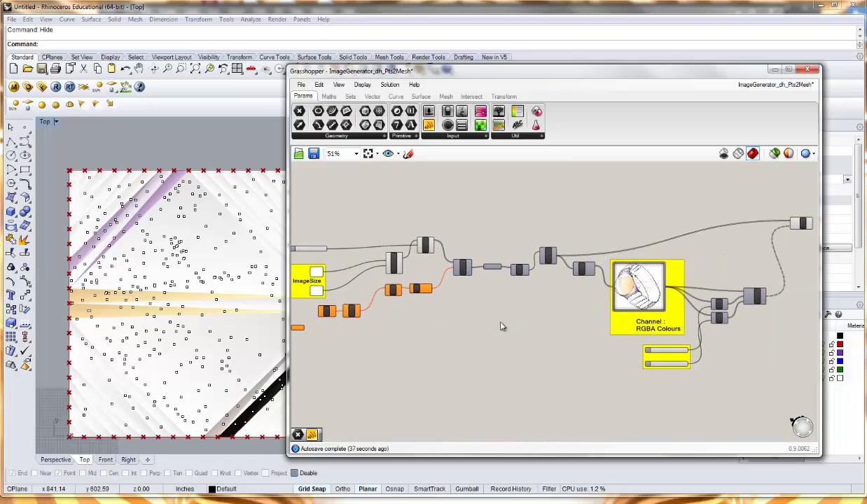
right_click_drag(555, 336, 506, 356)
right_click_drag(568, 324, 634, 329)
scroll(353, 319, "up", 3)
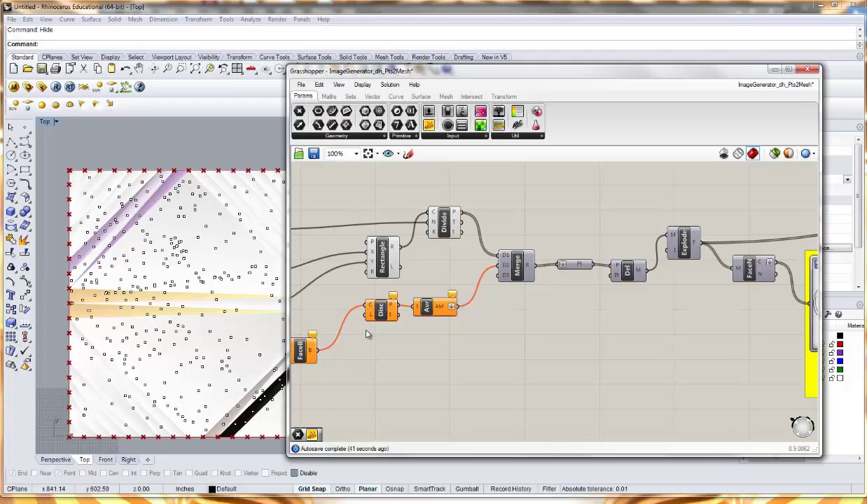
right_click_drag(354, 319, 505, 325)
left_click(350, 359)
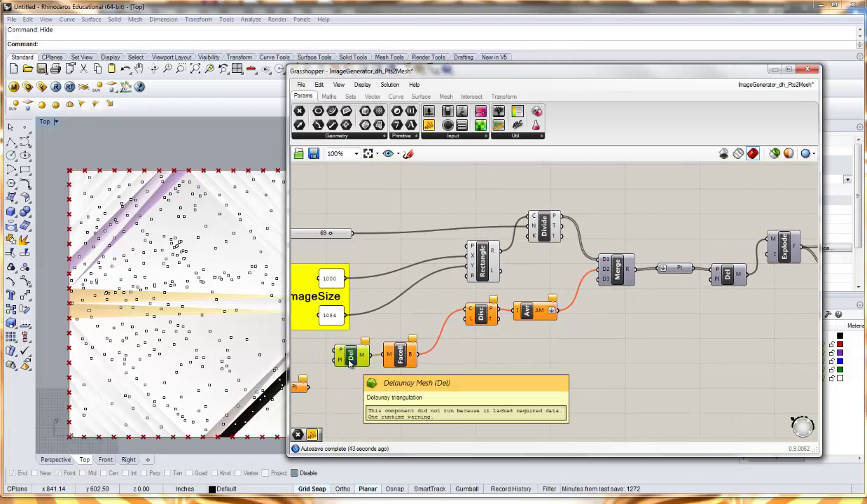
left_click(404, 358)
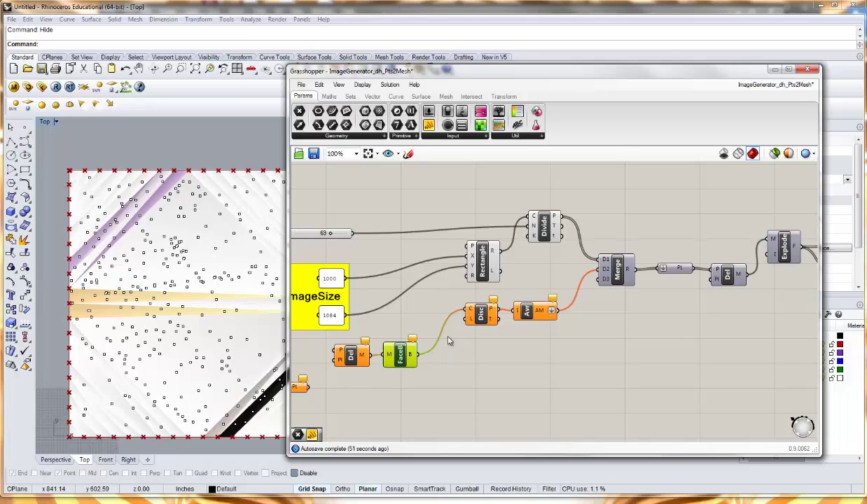
mouse_move(482, 317)
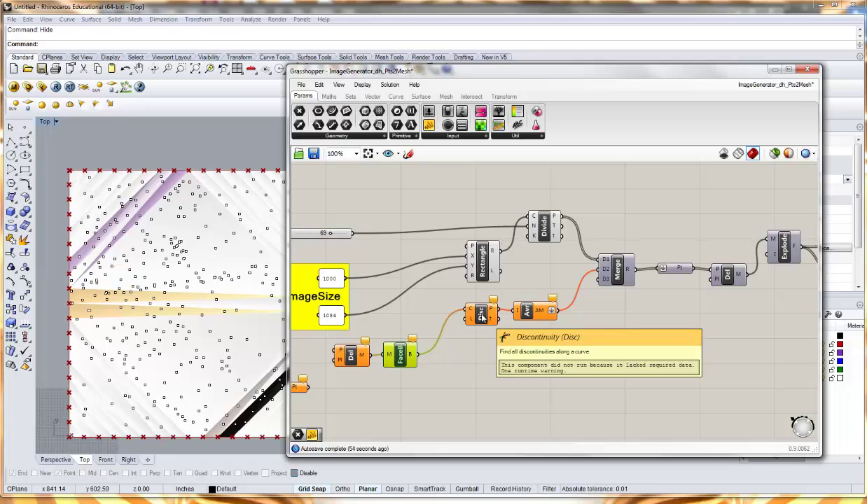
mouse_move(530, 316)
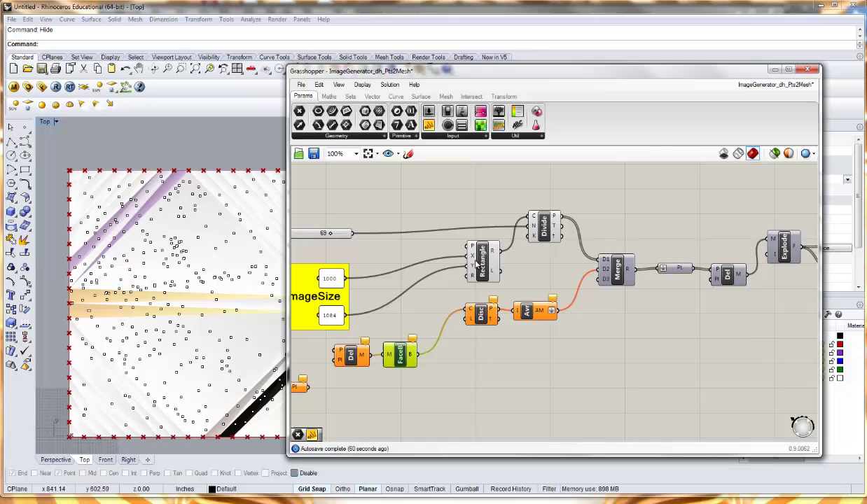
mouse_move(545, 230)
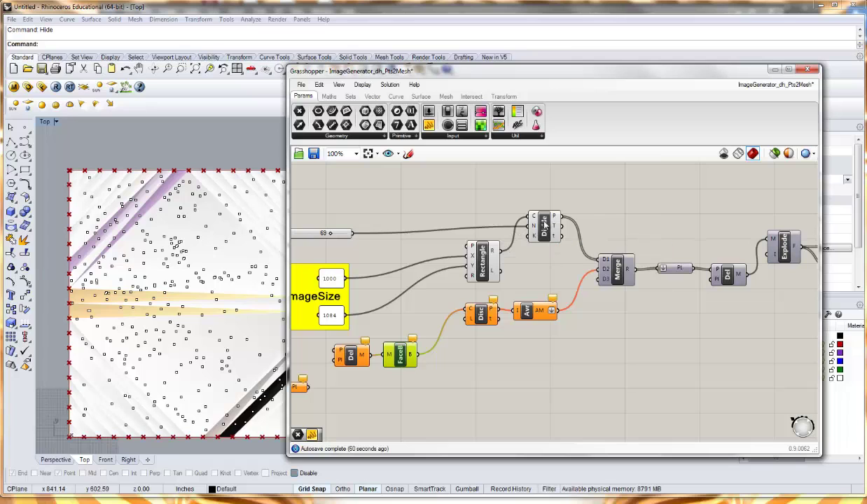
left_click(620, 275)
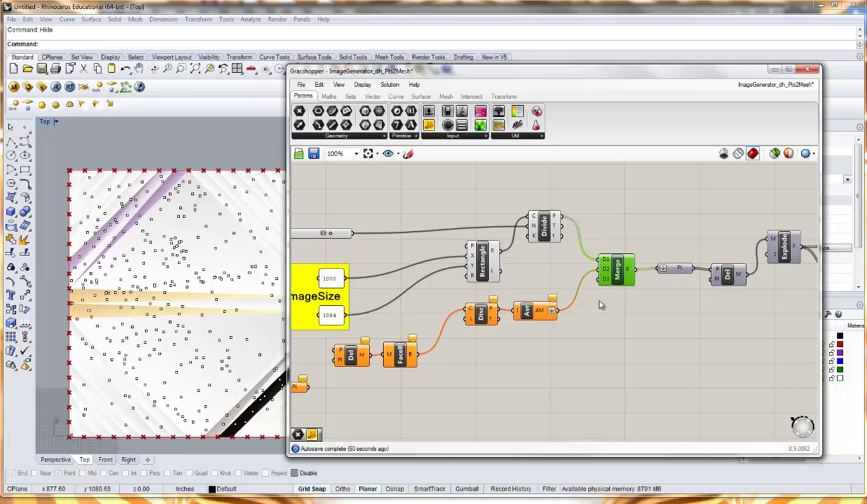
right_click_drag(639, 353, 559, 347)
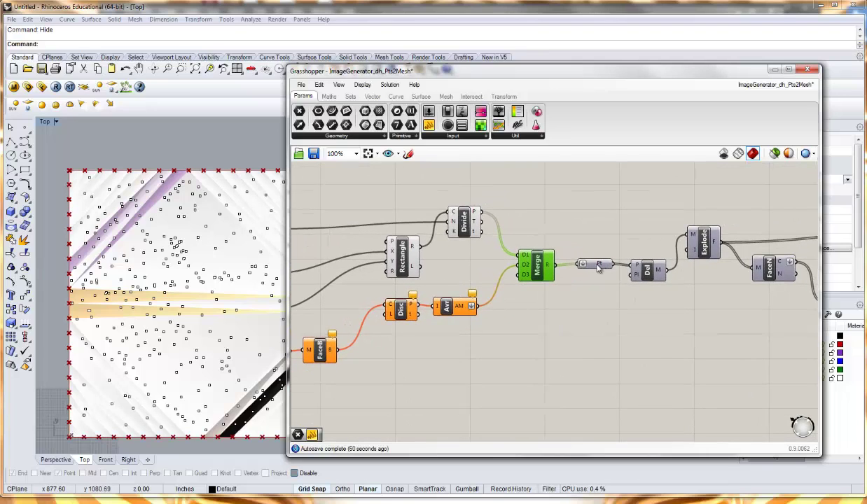
left_click(598, 267)
right_click_drag(604, 275, 559, 283)
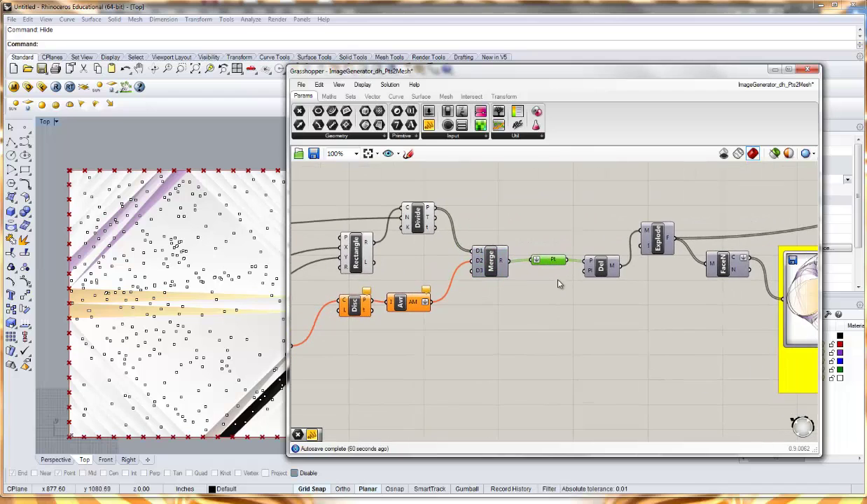
left_click(607, 271)
right_click_drag(619, 319, 521, 287)
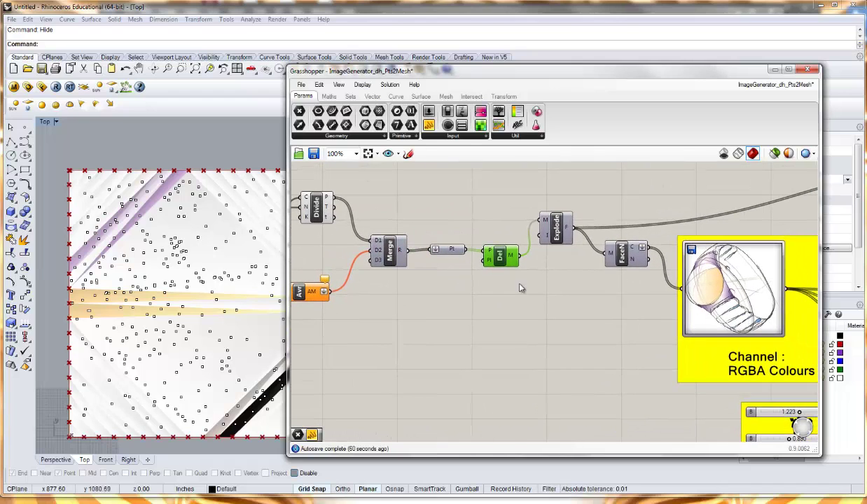
left_click(557, 227)
right_click_drag(594, 240, 499, 264)
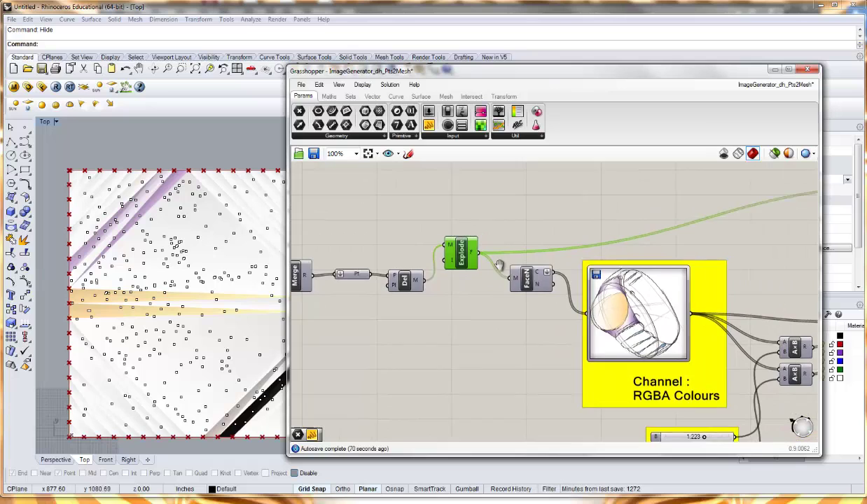
scroll(499, 265, "down", 2)
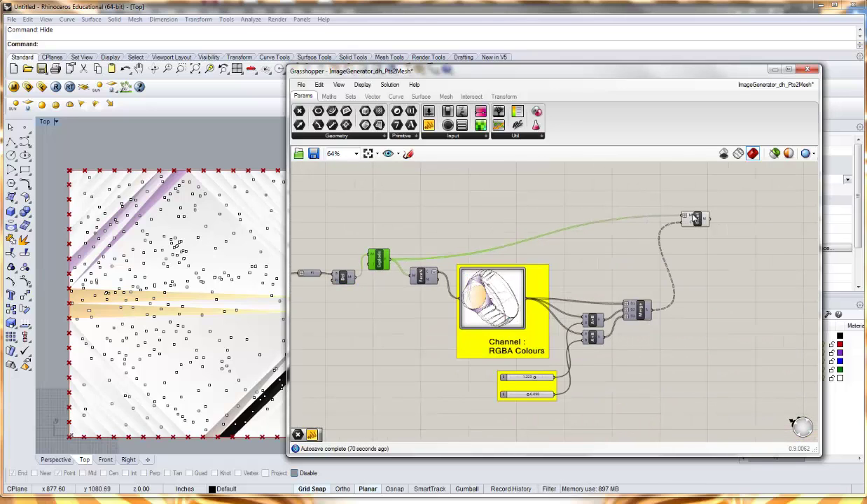
left_click(424, 278)
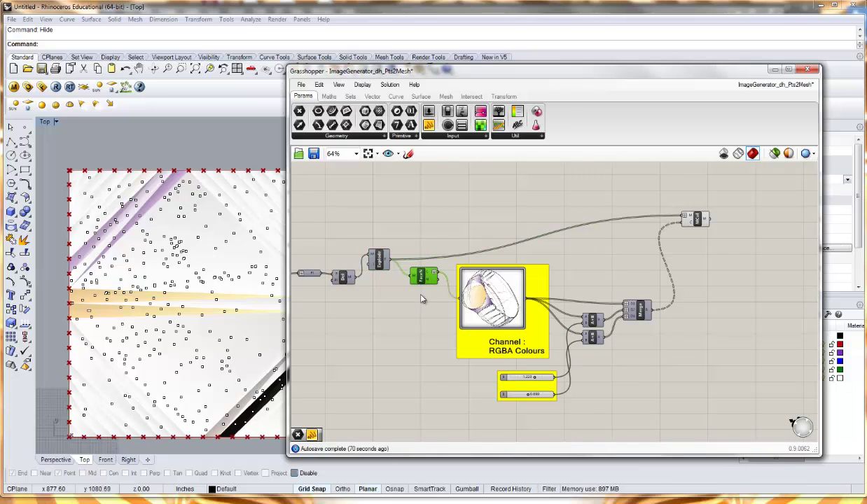
scroll(422, 299, "up", 3)
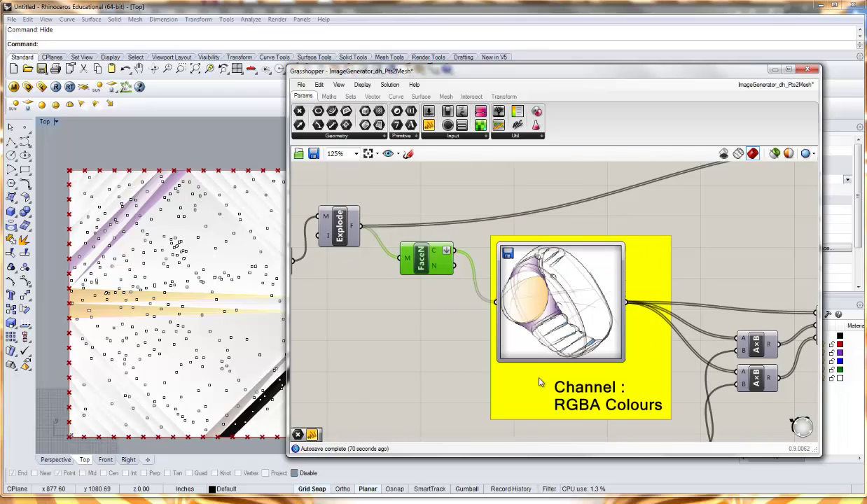
Select both A×B components and set the colour multiplier sliders to 1.312 and 1.068
right_click_drag(458, 375, 359, 305)
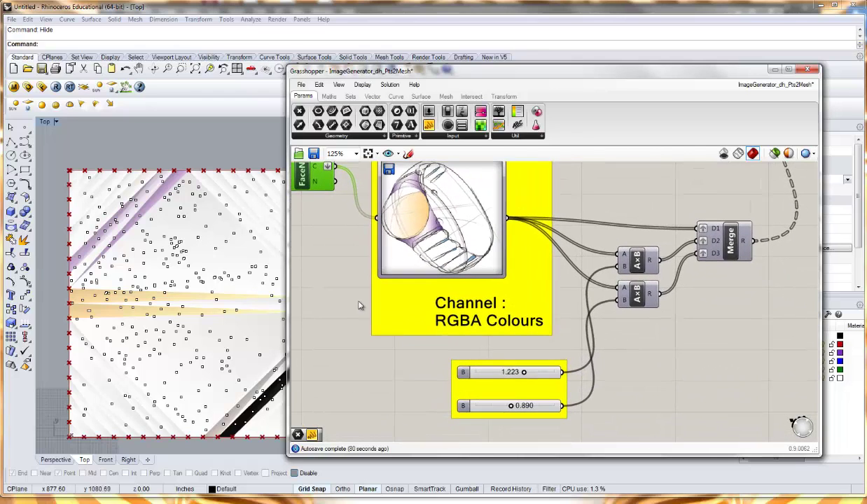
left_click(638, 262)
left_click(638, 297)
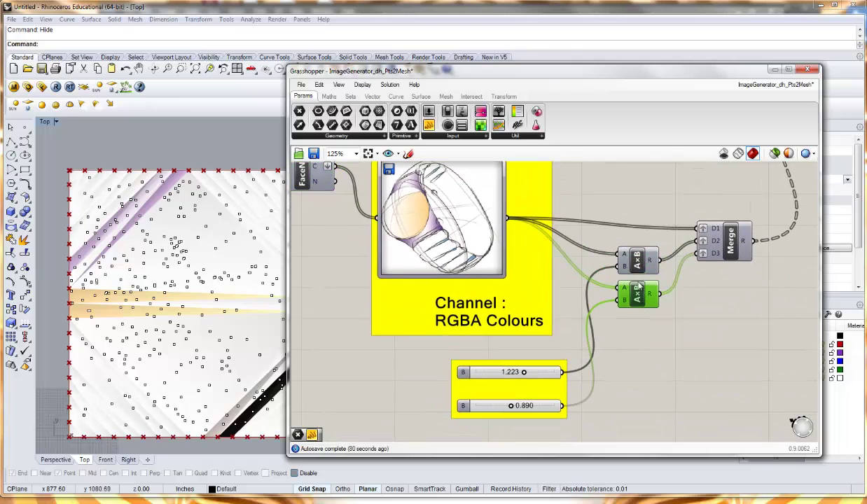
left_click(640, 270)
left_click(638, 300)
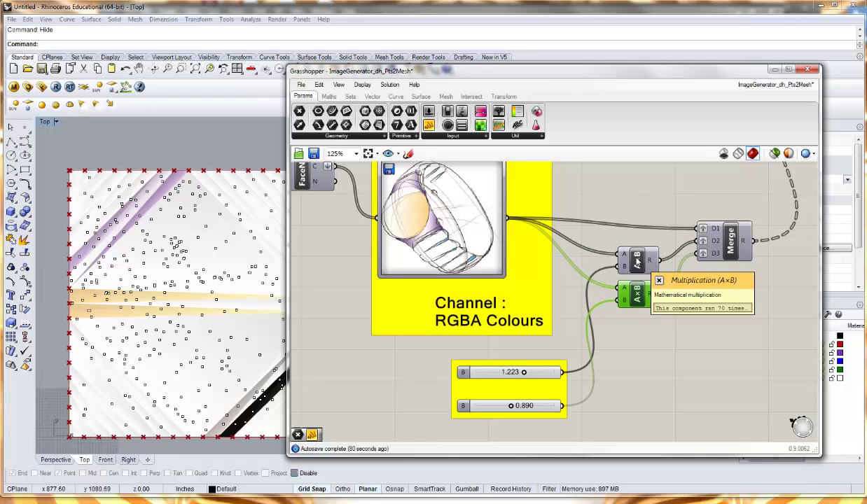
left_click_drag(524, 373, 521, 414)
left_click(639, 344)
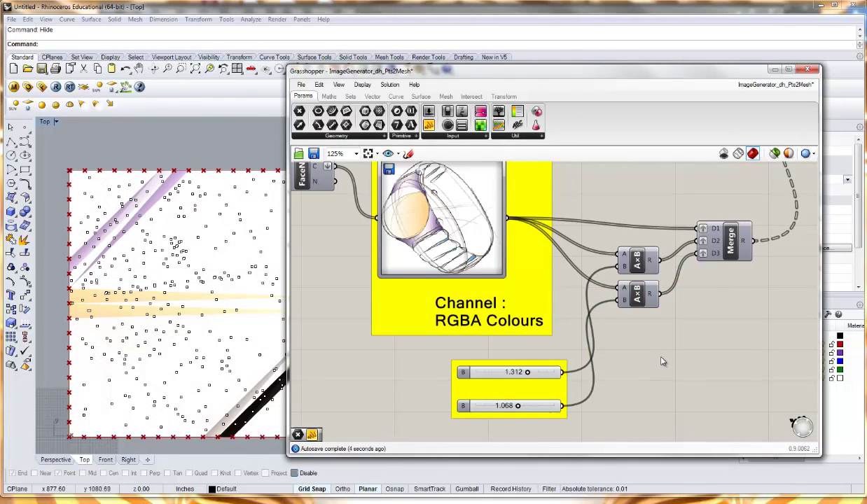
right_click_drag(639, 344, 561, 386)
right_click_drag(670, 339, 645, 372)
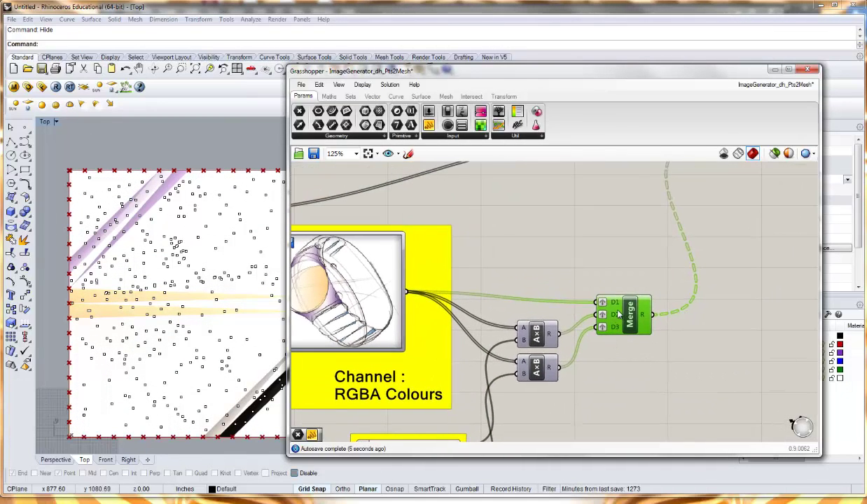
mouse_move(645, 319)
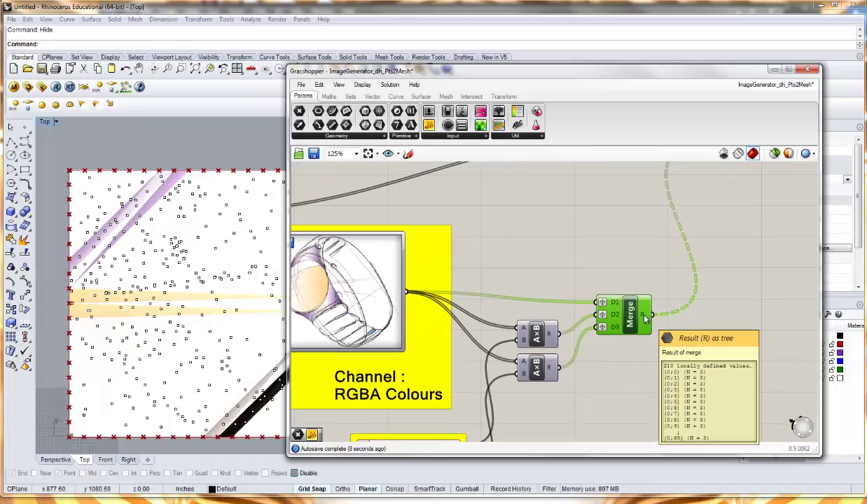
left_click(573, 360)
scroll(573, 360, "down", 2)
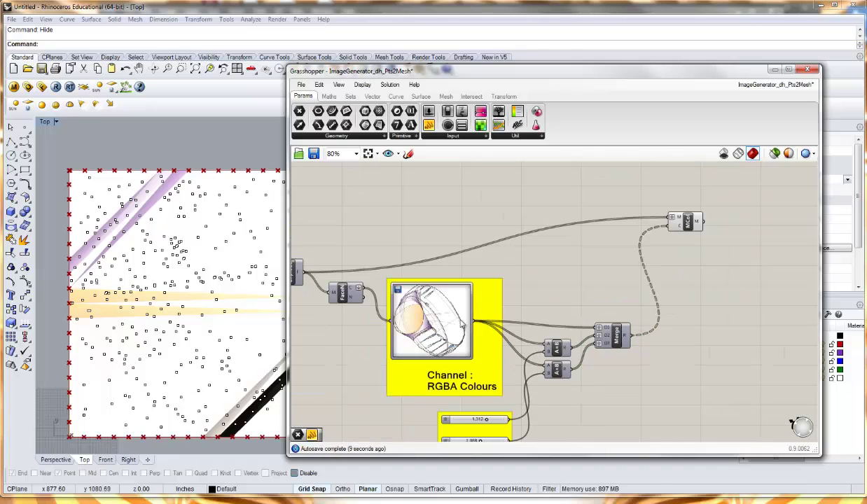
left_click(696, 222)
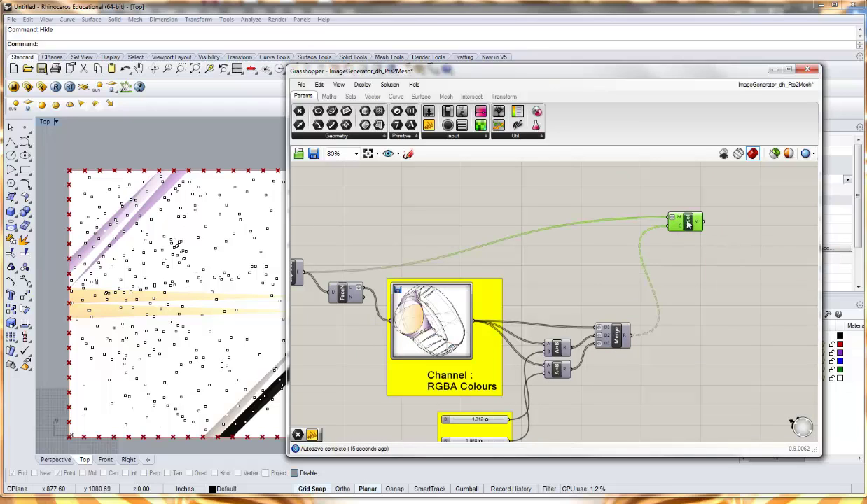
right_click(687, 222)
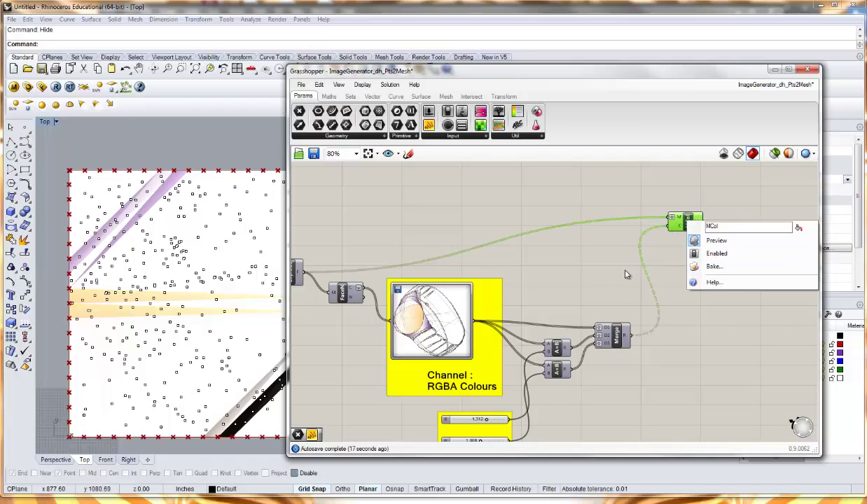
left_click(606, 262)
scroll(421, 324, "down", 5)
scroll(358, 333, "up", 6)
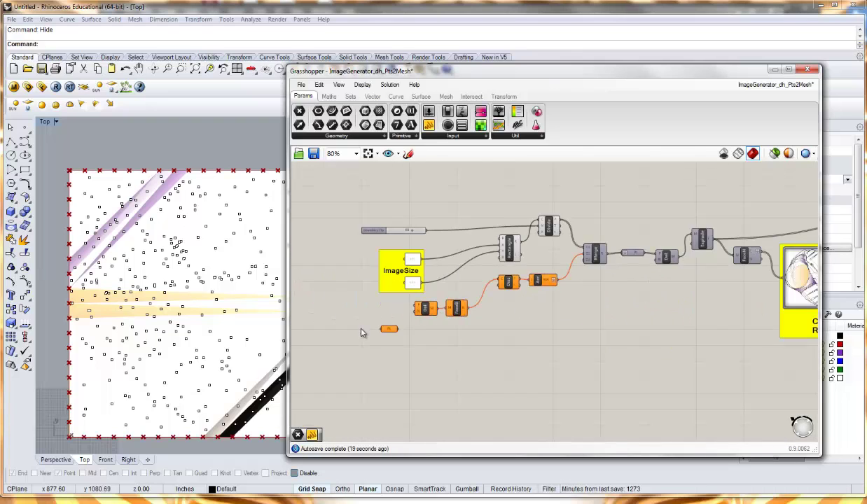
right_click(428, 306)
left_click(411, 366)
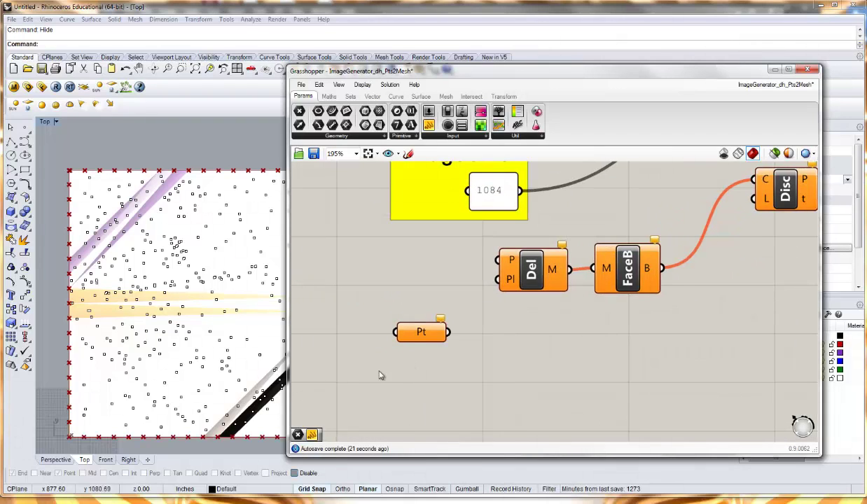
scroll(413, 364, "down", 3)
scroll(184, 214, "down", 2)
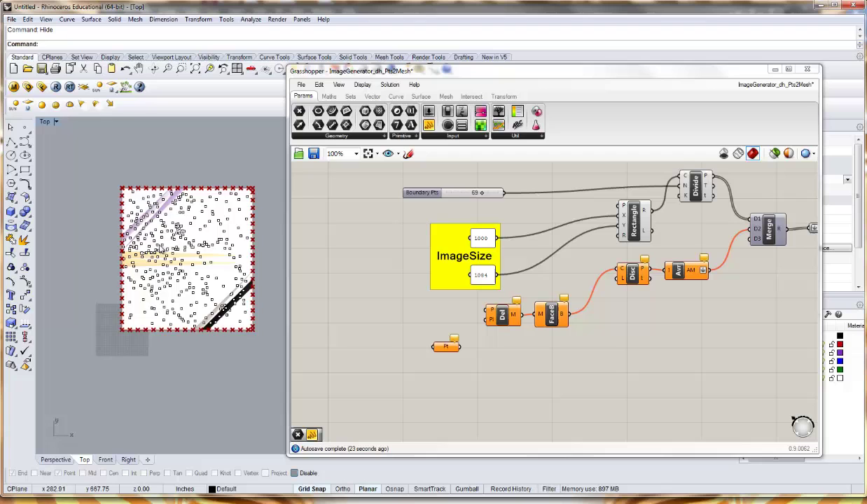
scroll(178, 212, "up", 2)
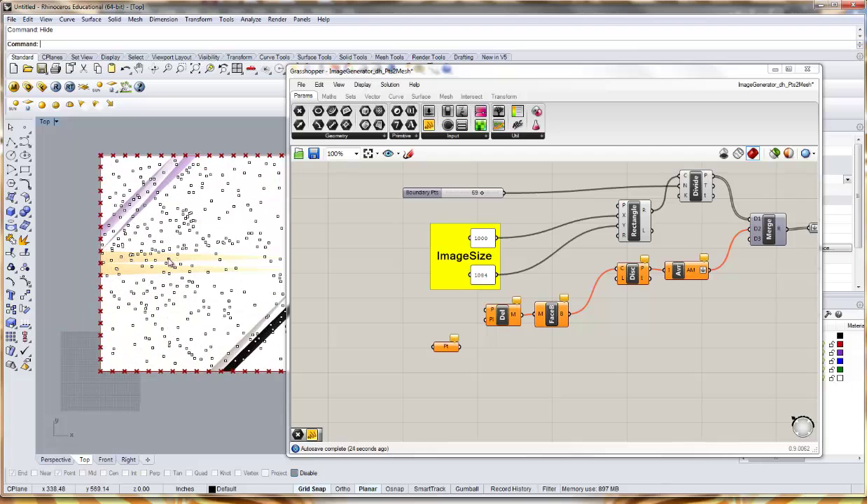
Turn on the shaded preview and zoom Rhino's Top viewport over the watch image and points
left_click(722, 153)
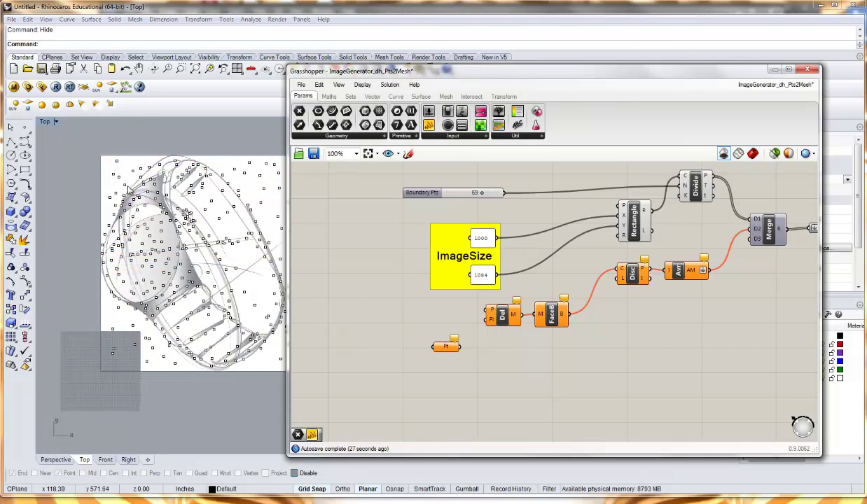
left_click(108, 358)
scroll(106, 354, "down", 2)
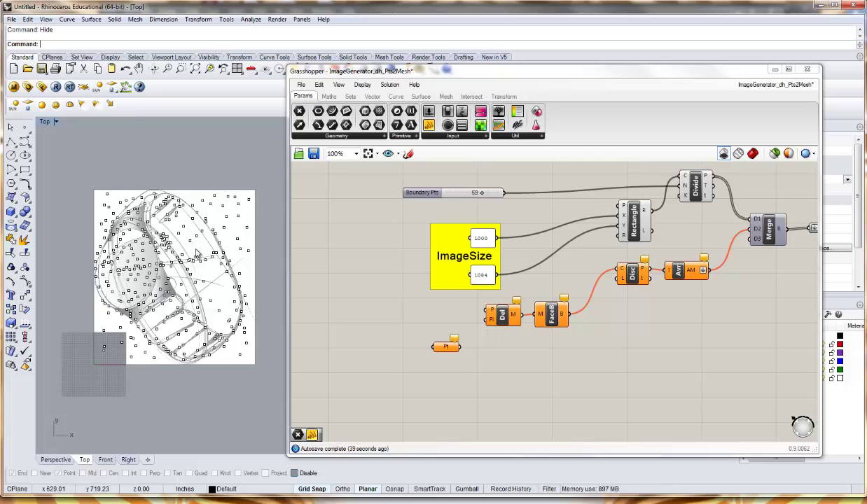
scroll(194, 261, "up", 5)
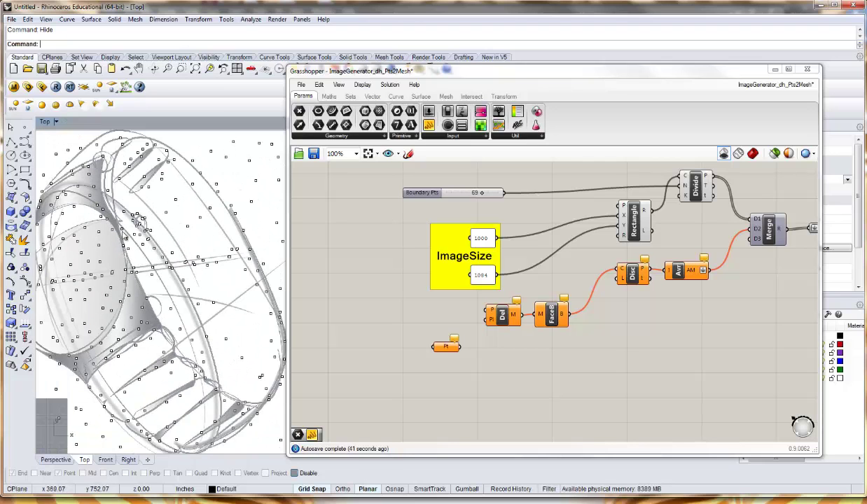
scroll(125, 231, "down", 2)
scroll(128, 241, "down", 3)
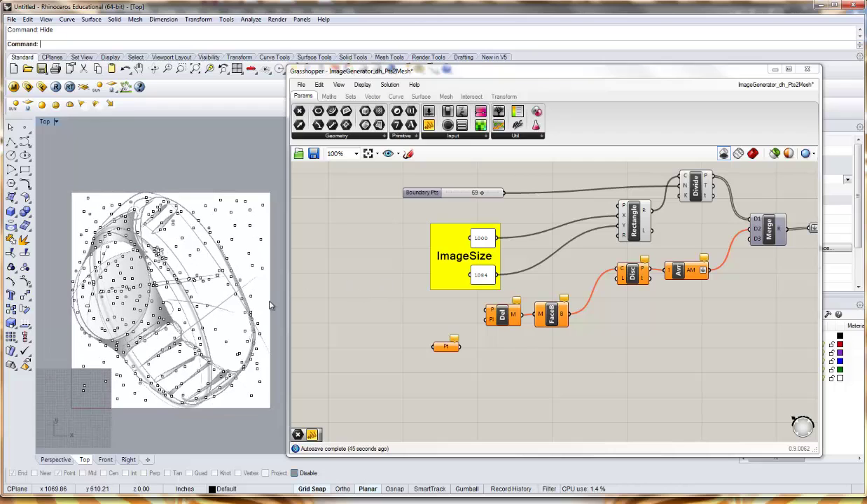
Load the 365 window-selected Rhino points into Pt with Set Multiple Points and wire it to Delaunay's P
left_click_drag(64, 180, 272, 423)
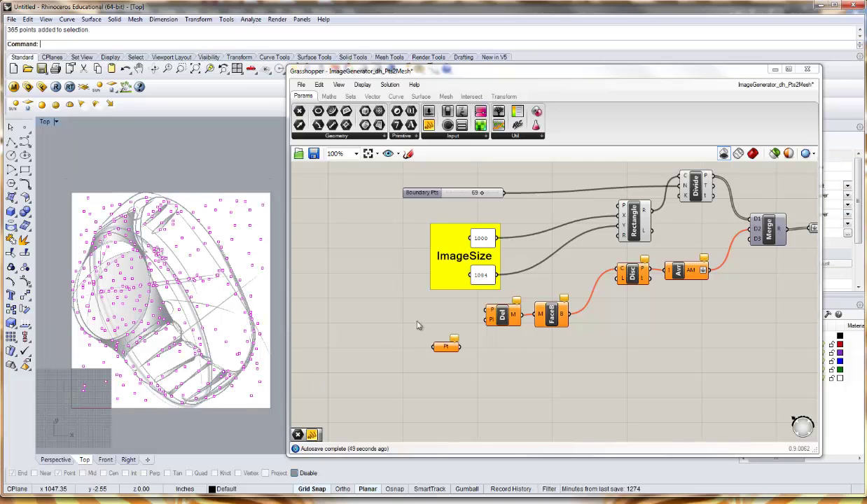
right_click(447, 346)
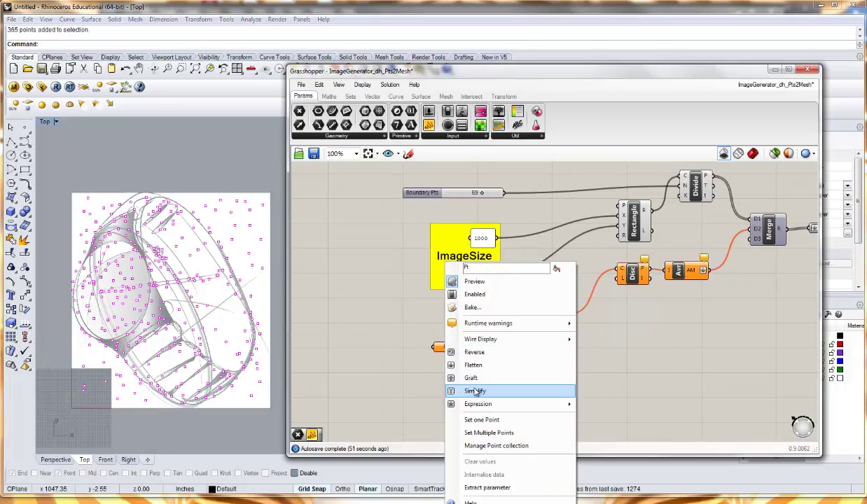
left_click(493, 432)
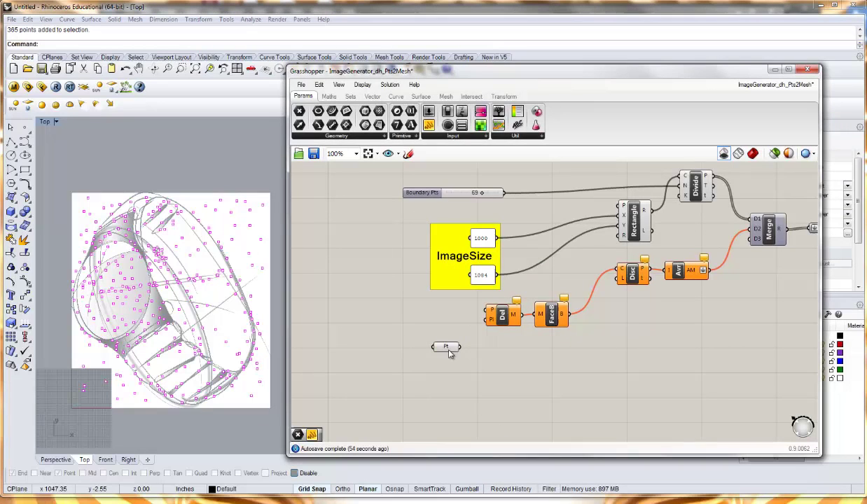
left_click_drag(460, 346, 486, 310)
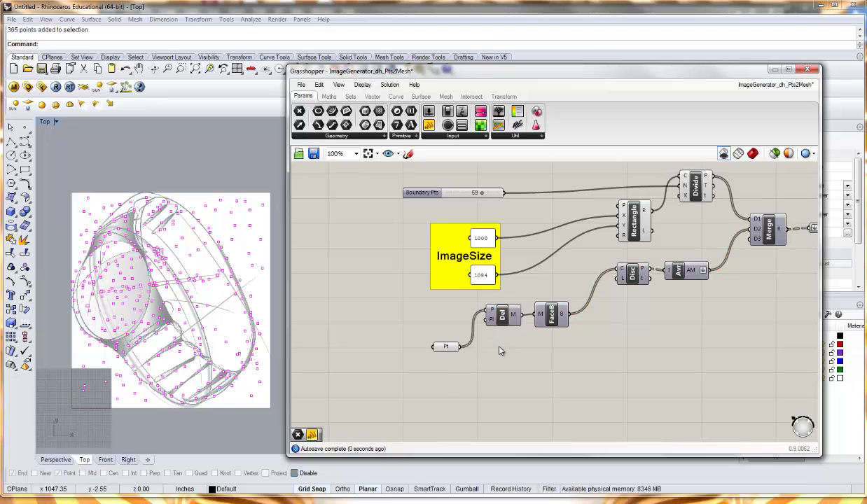
Show the coloured mesh shaded in Rhino and lower the upper multiplier slider to 0.944
scroll(503, 360, "down", 5)
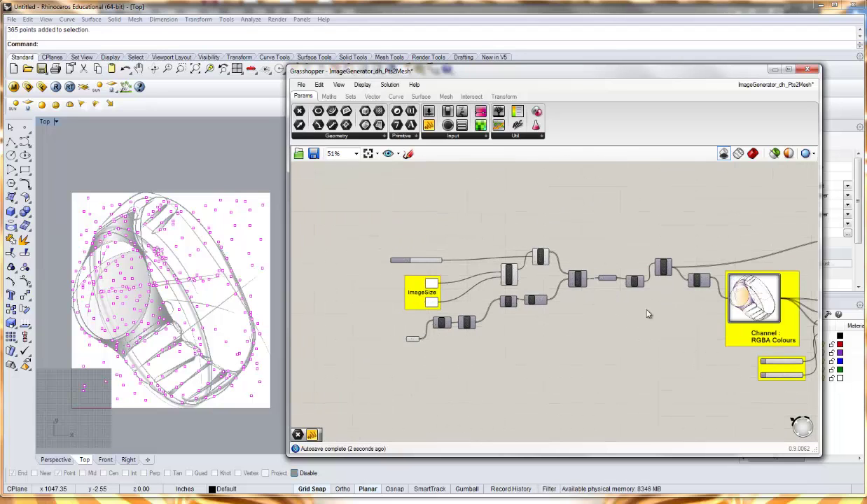
right_click_drag(648, 314, 581, 312)
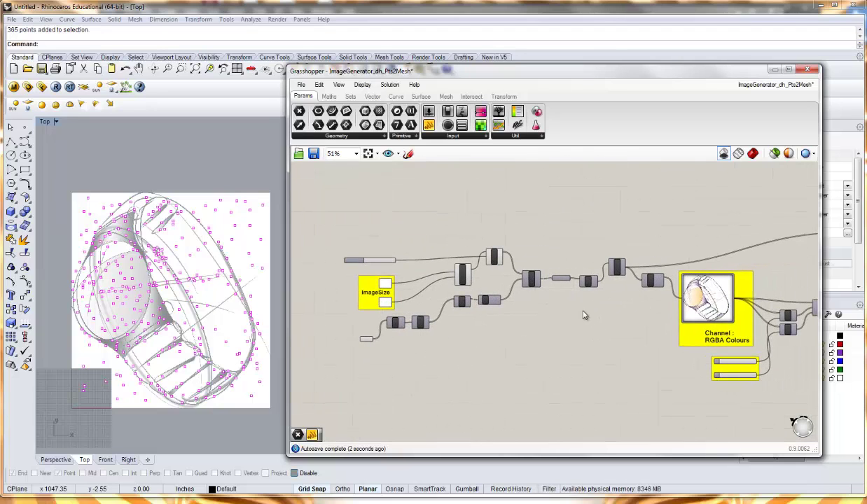
left_click(753, 154)
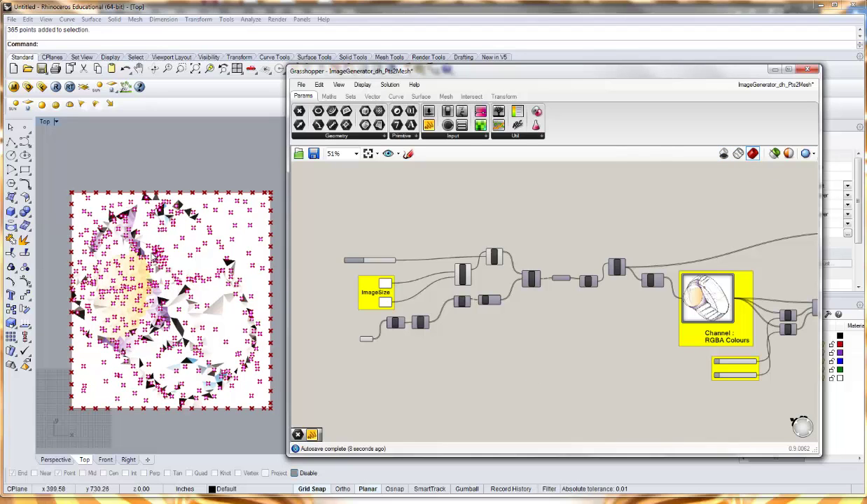
scroll(748, 366, "up", 5)
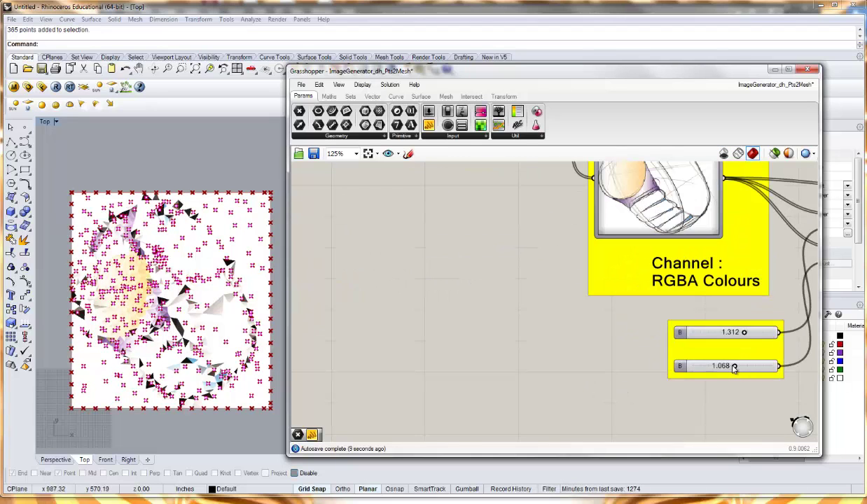
left_click_drag(749, 365, 757, 366)
left_click_drag(745, 333, 730, 334)
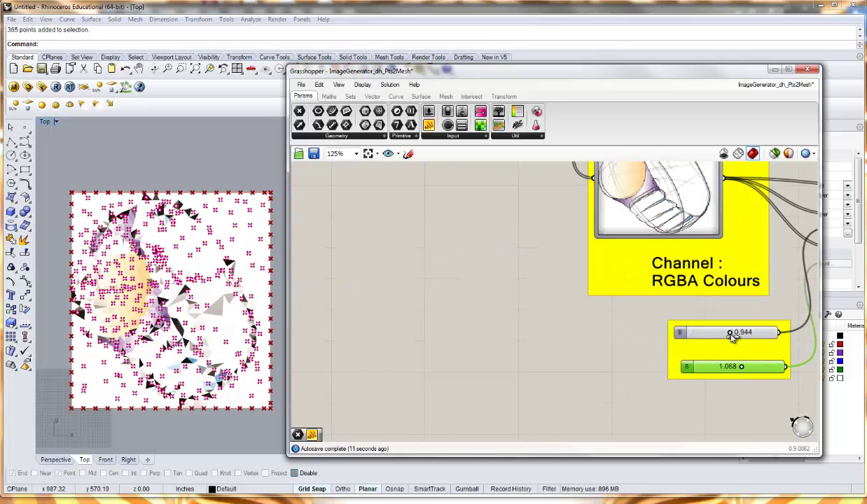
scroll(476, 345, "down", 2)
scroll(469, 340, "down", 1)
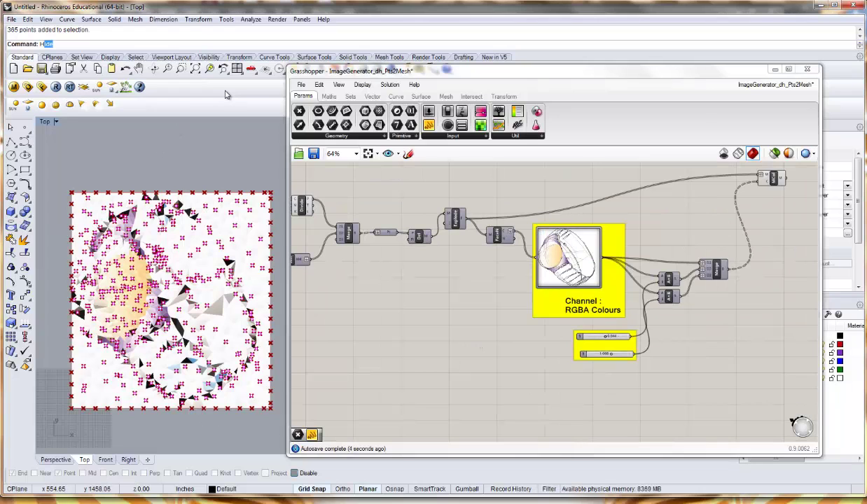
Hide the selected sample points in Rhino and switch off the Pt parameter's preview
key("Return")
right_click_drag(409, 311, 463, 332)
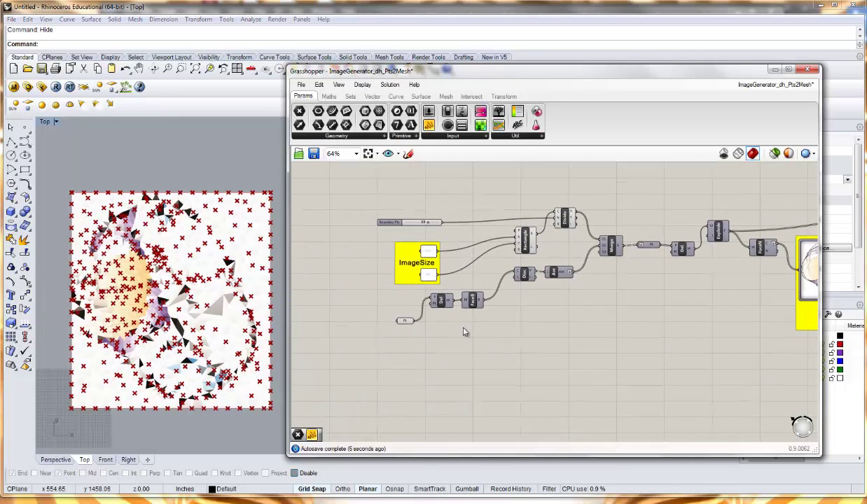
left_click(404, 322)
right_click(404, 322)
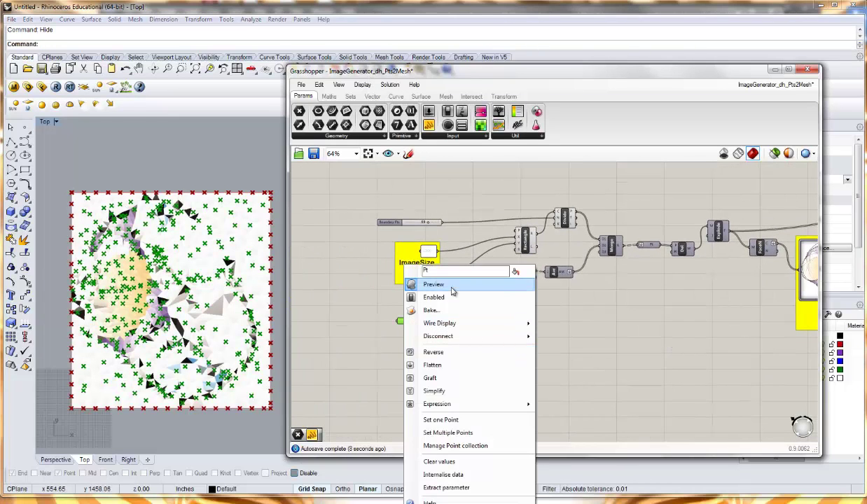
left_click(428, 279)
Bake the MCol coloured mesh into Rhino on Layer 05
right_click_drag(616, 356, 573, 354)
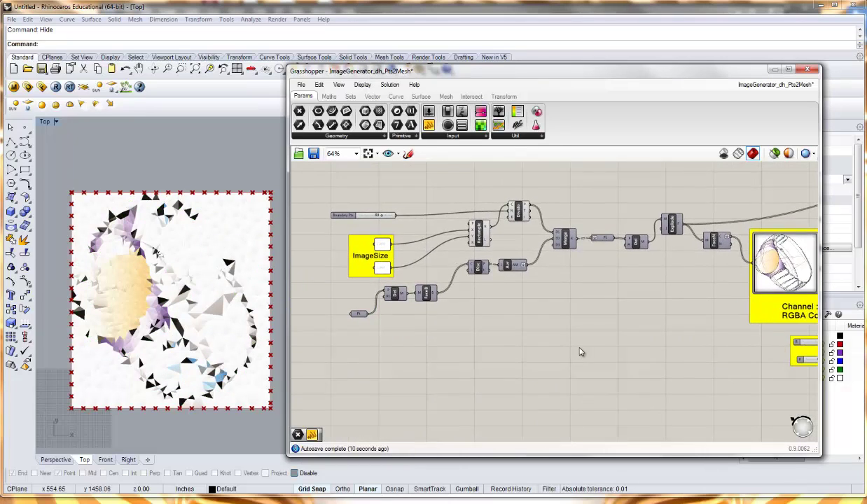
scroll(499, 342, "down", 2)
scroll(692, 250, "up", 3)
left_click(735, 231)
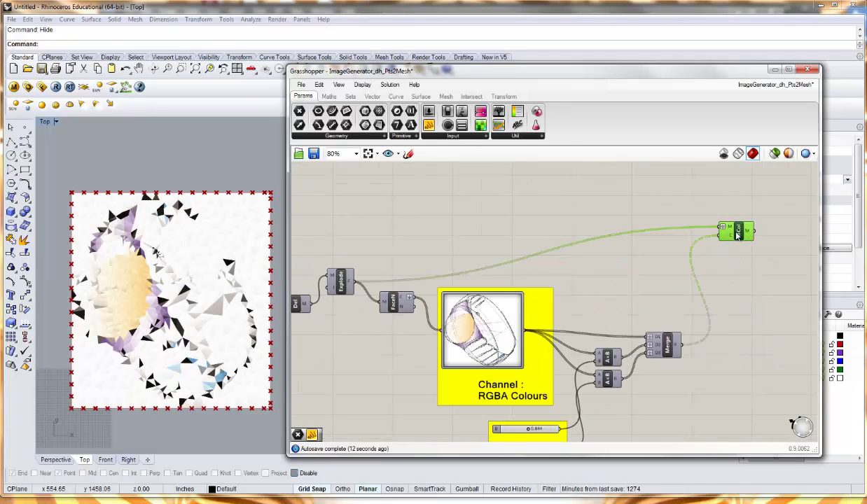
right_click(739, 236)
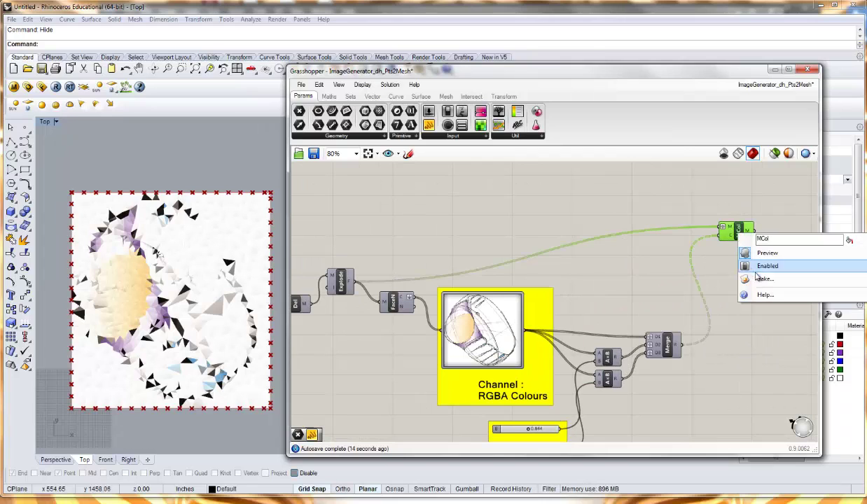
left_click(744, 280)
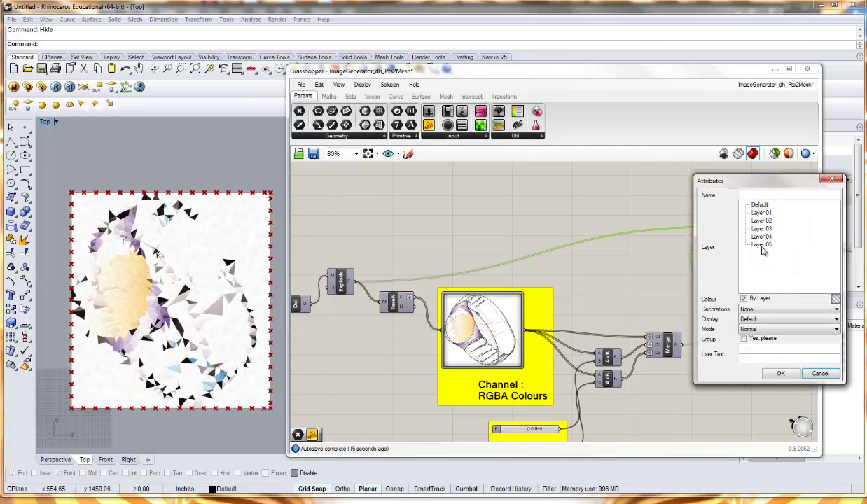
left_click(761, 245)
left_click(780, 374)
left_click(721, 294)
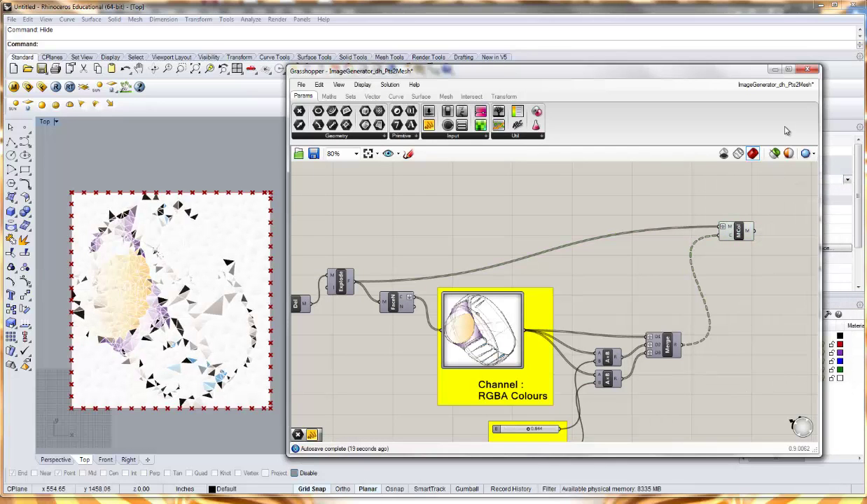
Minimize Grasshopper, select the baked mesh and move it to the right of the image preview
left_click(776, 70)
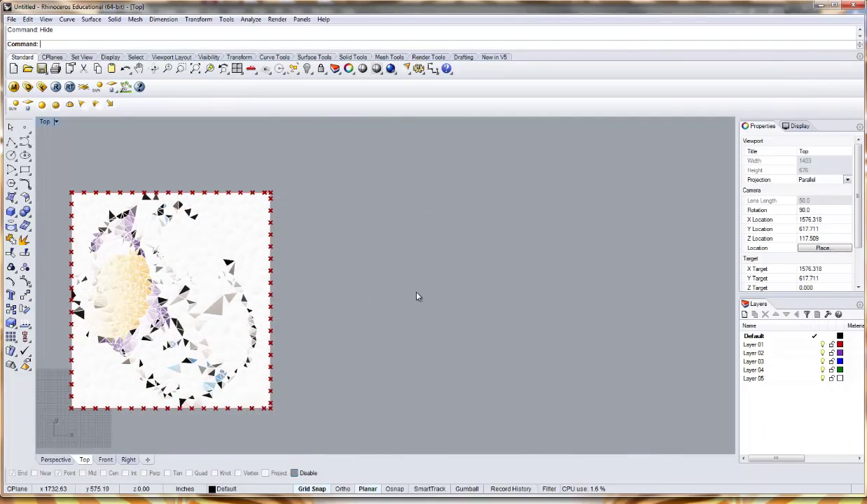
scroll(416, 294, "down", 3)
left_click_drag(197, 403, 197, 403)
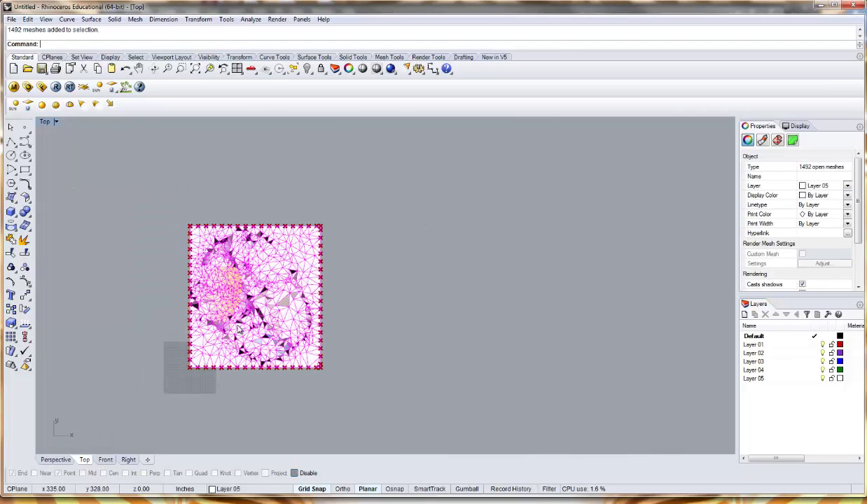
left_click_drag(308, 323, 475, 322)
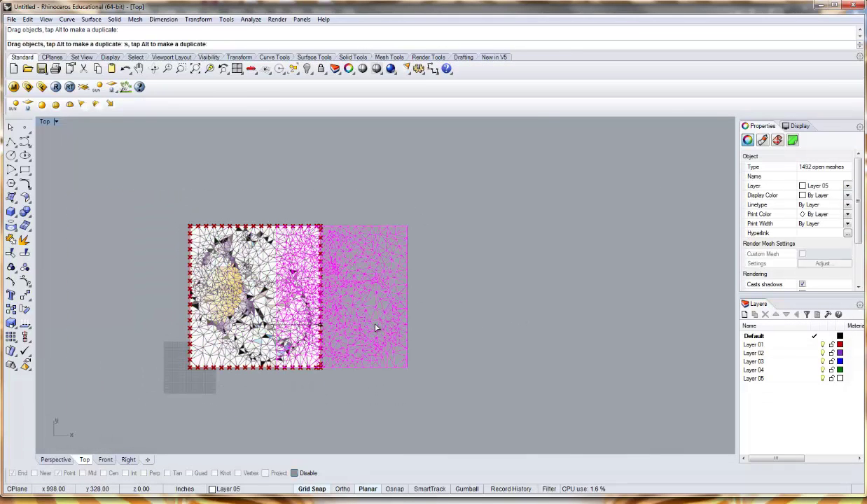
left_click_drag(376, 327, 497, 321)
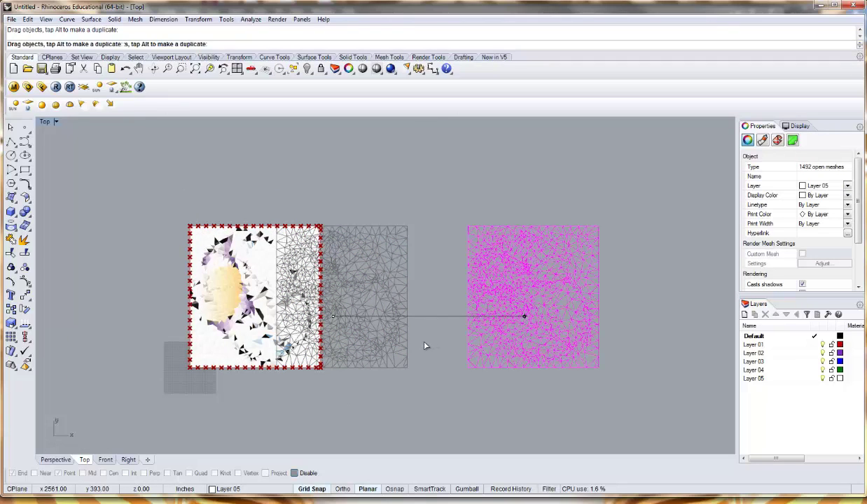
left_click_drag(423, 346, 424, 347)
left_click(423, 347)
Zoom and pan the Top viewport to show the moved mesh beside the coloured image
scroll(593, 315, "up", 5)
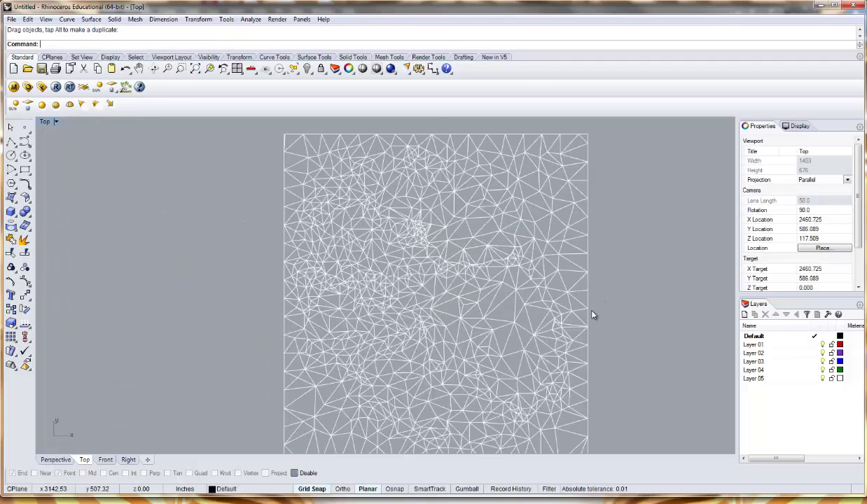
scroll(571, 278, "down", 2)
scroll(572, 278, "down", 2)
right_click_drag(546, 281, 486, 280)
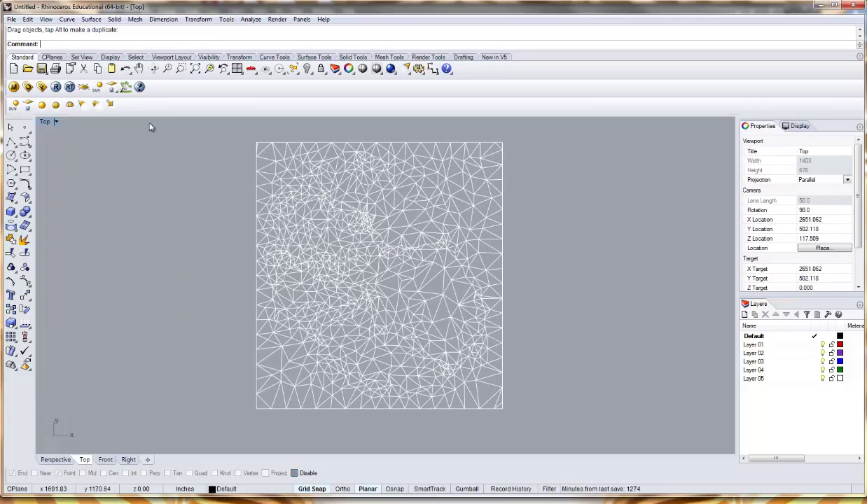
right_click_drag(208, 159, 430, 186)
scroll(289, 180, "down", 2)
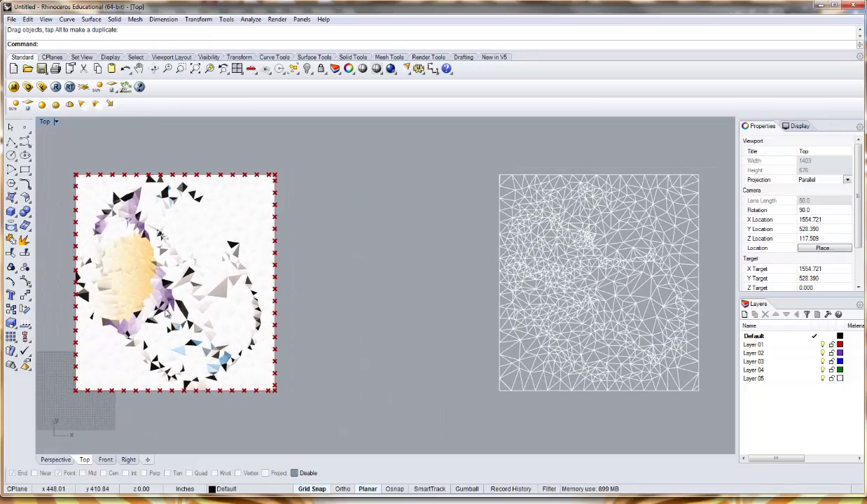
left_click(390, 68)
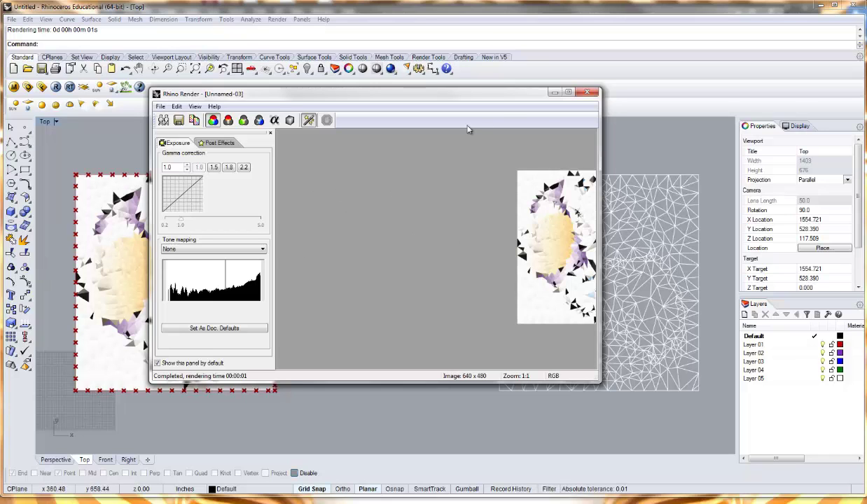
left_click(587, 92)
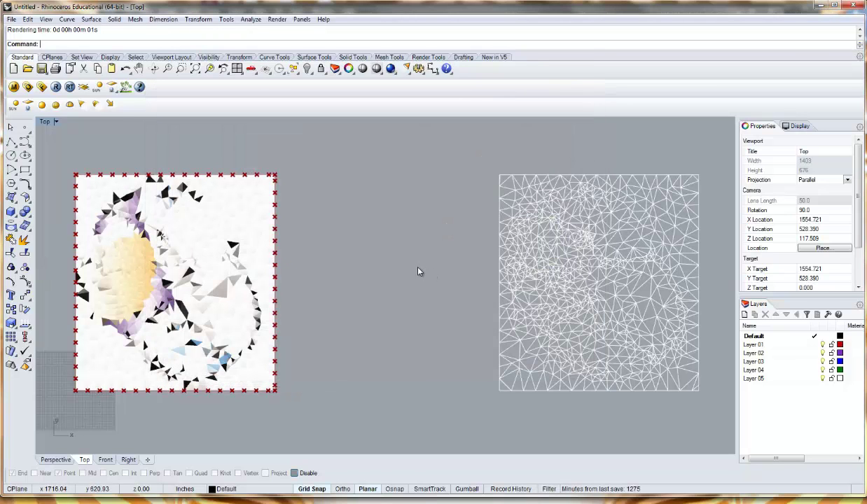